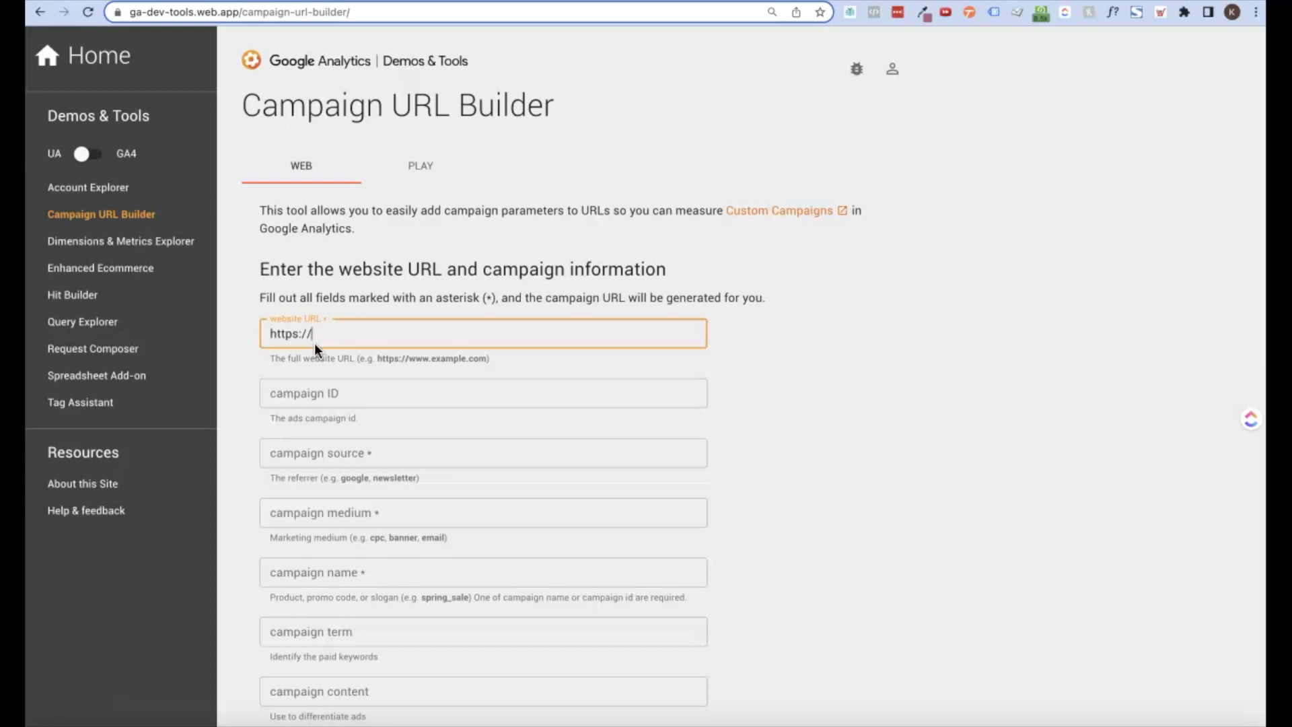
Step: Enter the website's full URL in the campaign form, with campaign source fgmail and campaign medium email
type("www.karipoppleton.com")
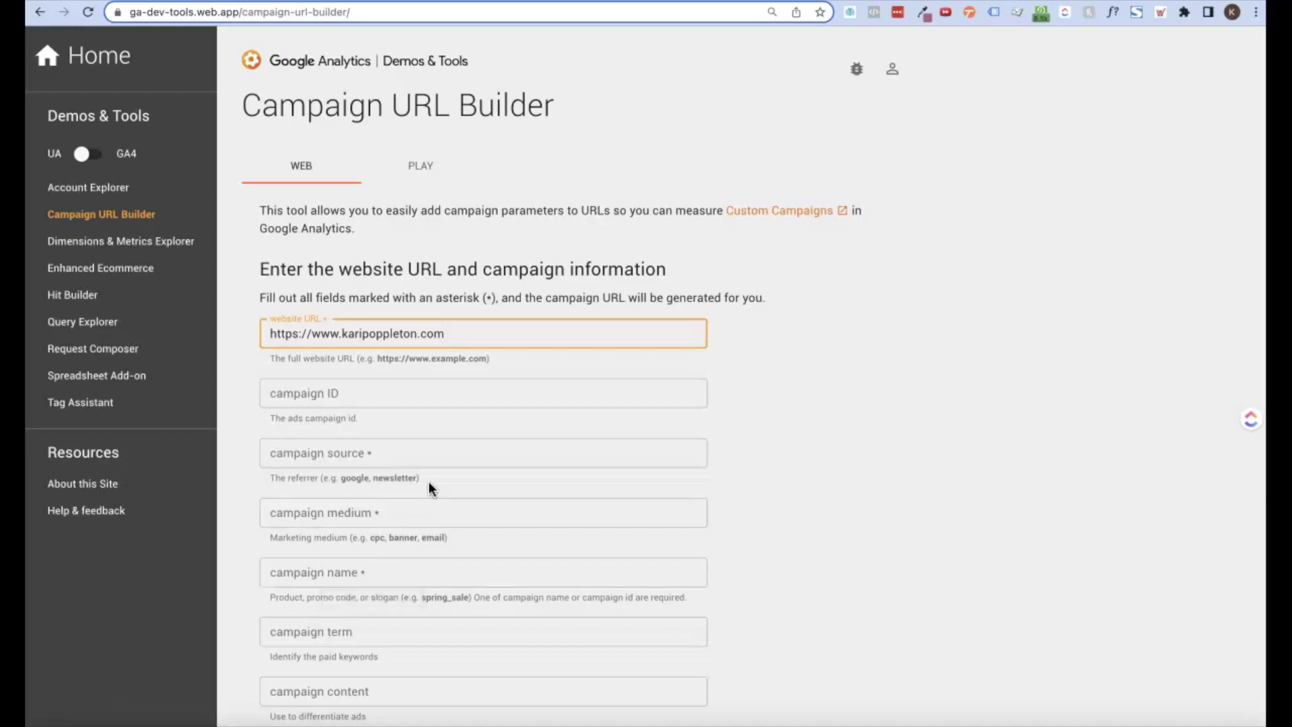
left_click(341, 455)
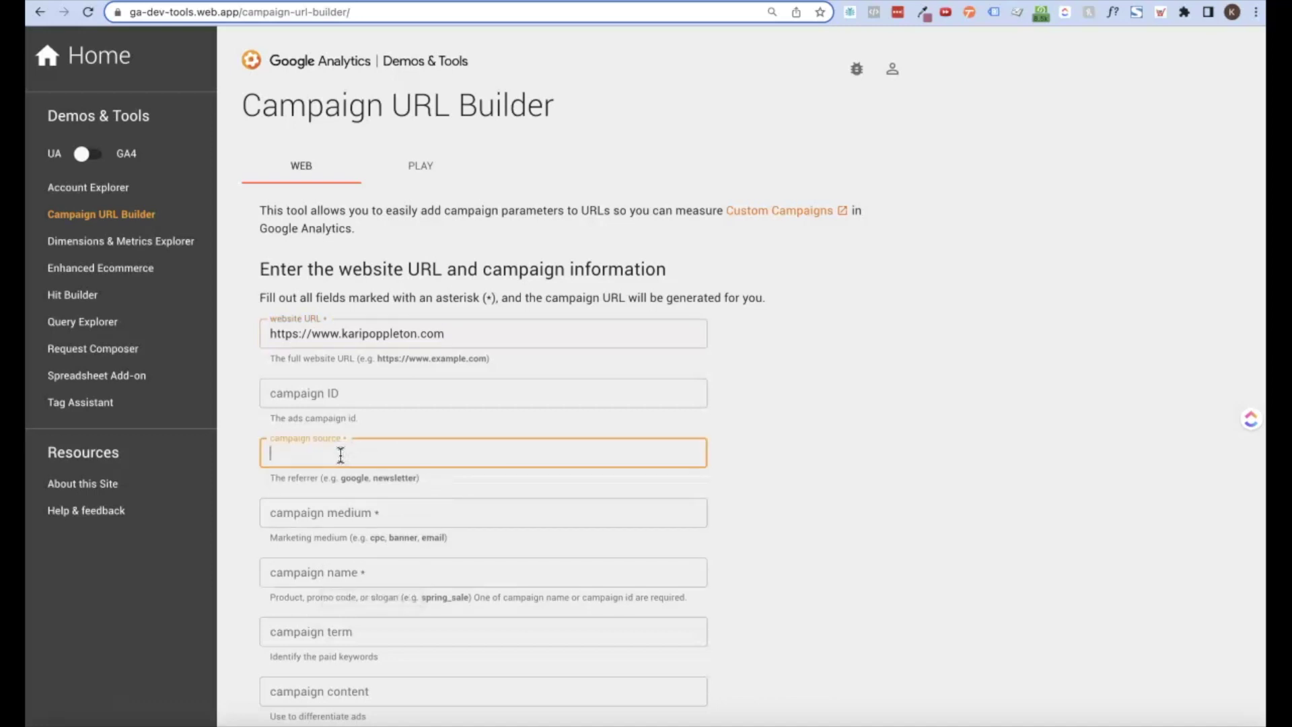
type("fgmail")
left_click(375, 515)
type("email")
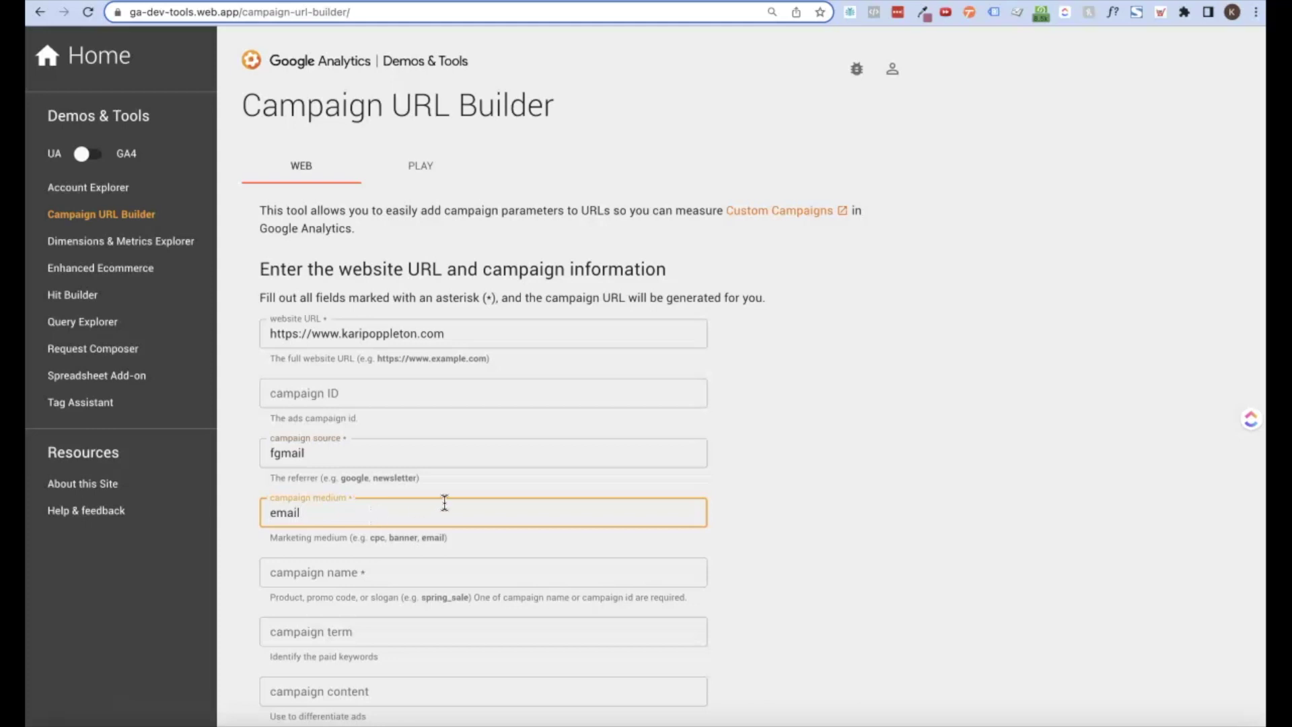
Step: Set the campaign name to weekly-newsletter and the campaign term to 23-01-06
scroll(445, 502, "down", 1)
left_click(334, 502)
type("weekly")
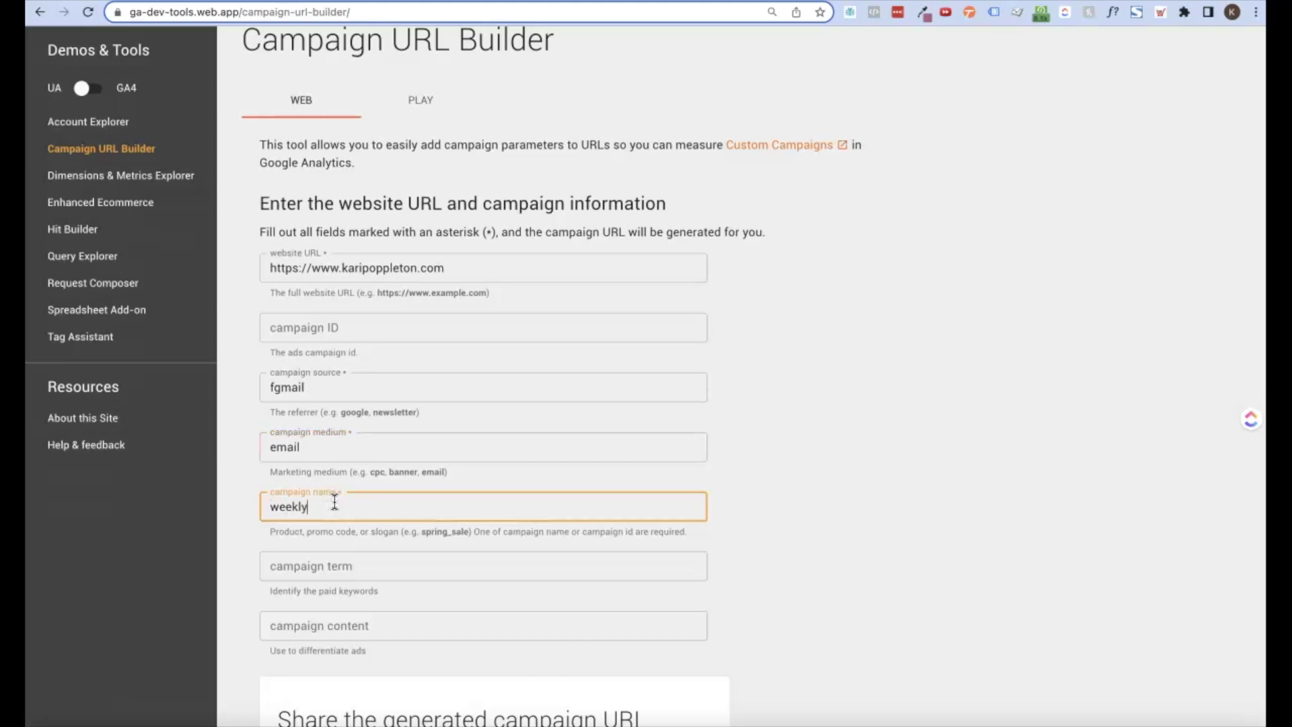
type("-newsletter")
left_click(333, 571)
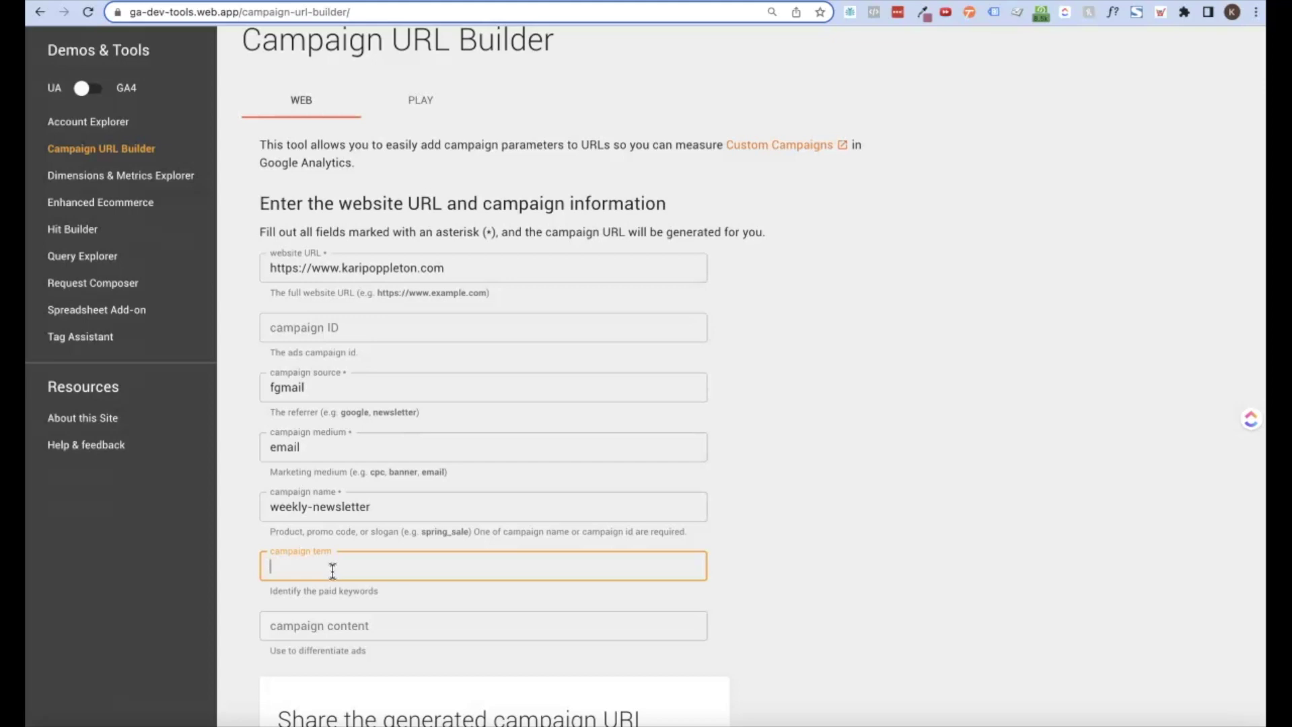
type("23-01-06")
Step: Examine the base address and UTM parameters in the generated campaign URL by highlighting them, and copy the full URL
scroll(431, 538, "down", 5)
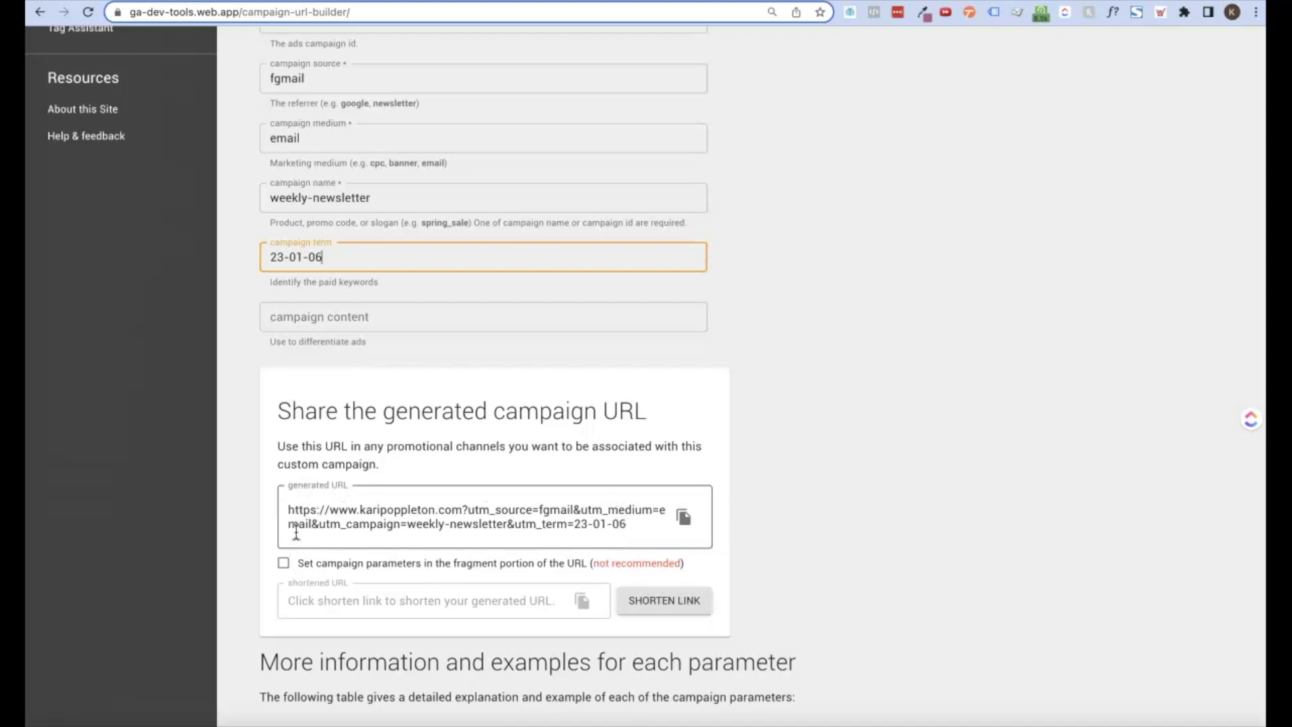
left_click_drag(462, 509, 273, 513)
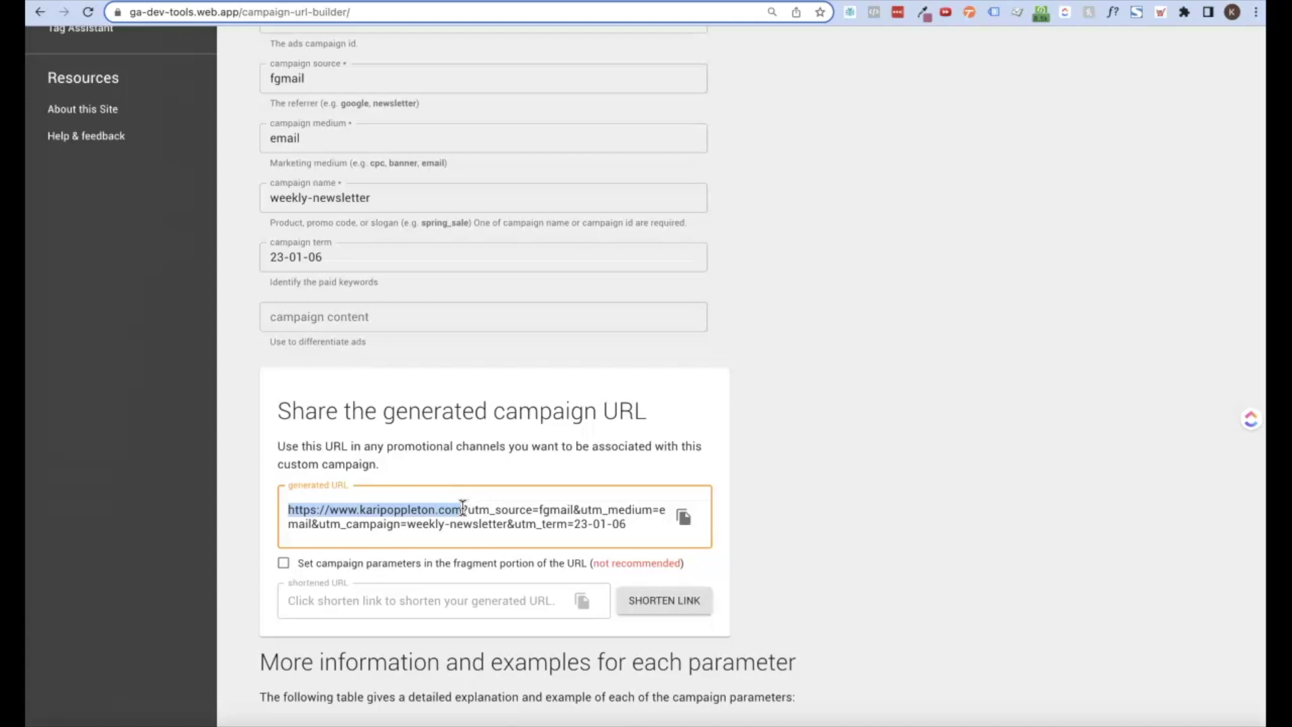
left_click(496, 510)
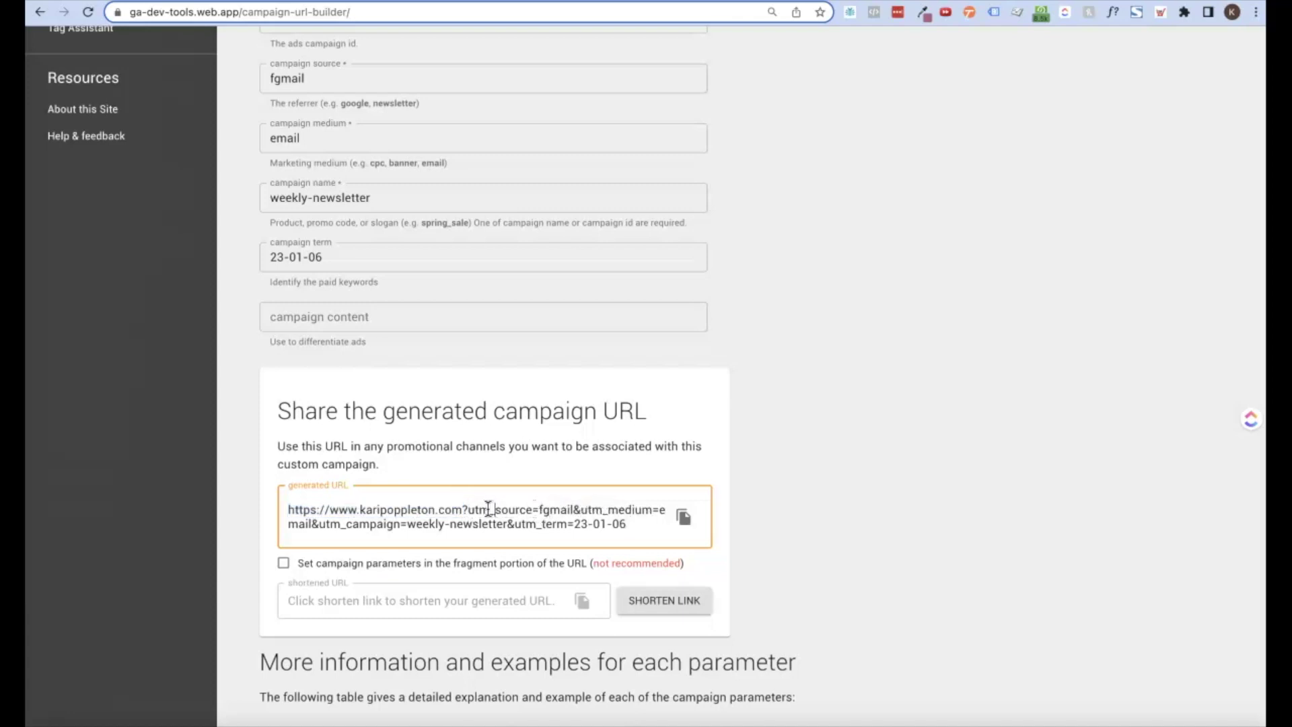
left_click_drag(463, 510, 627, 525)
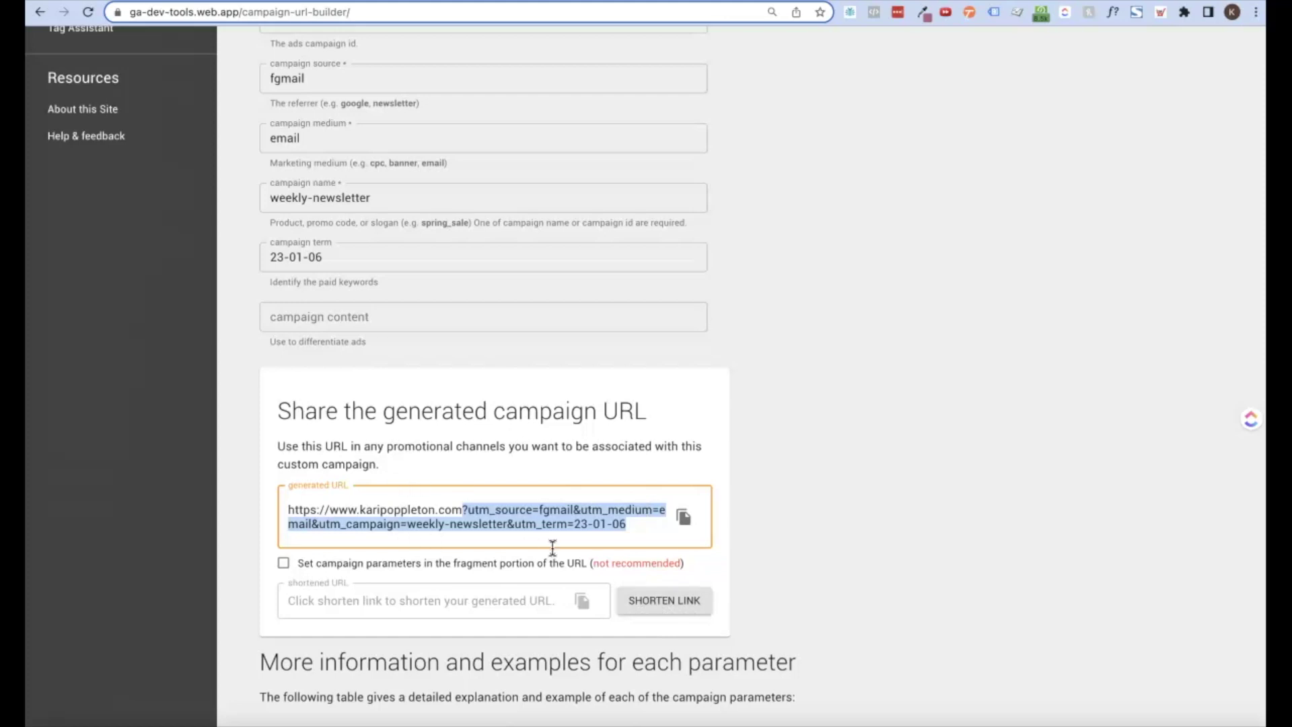
left_click(684, 518)
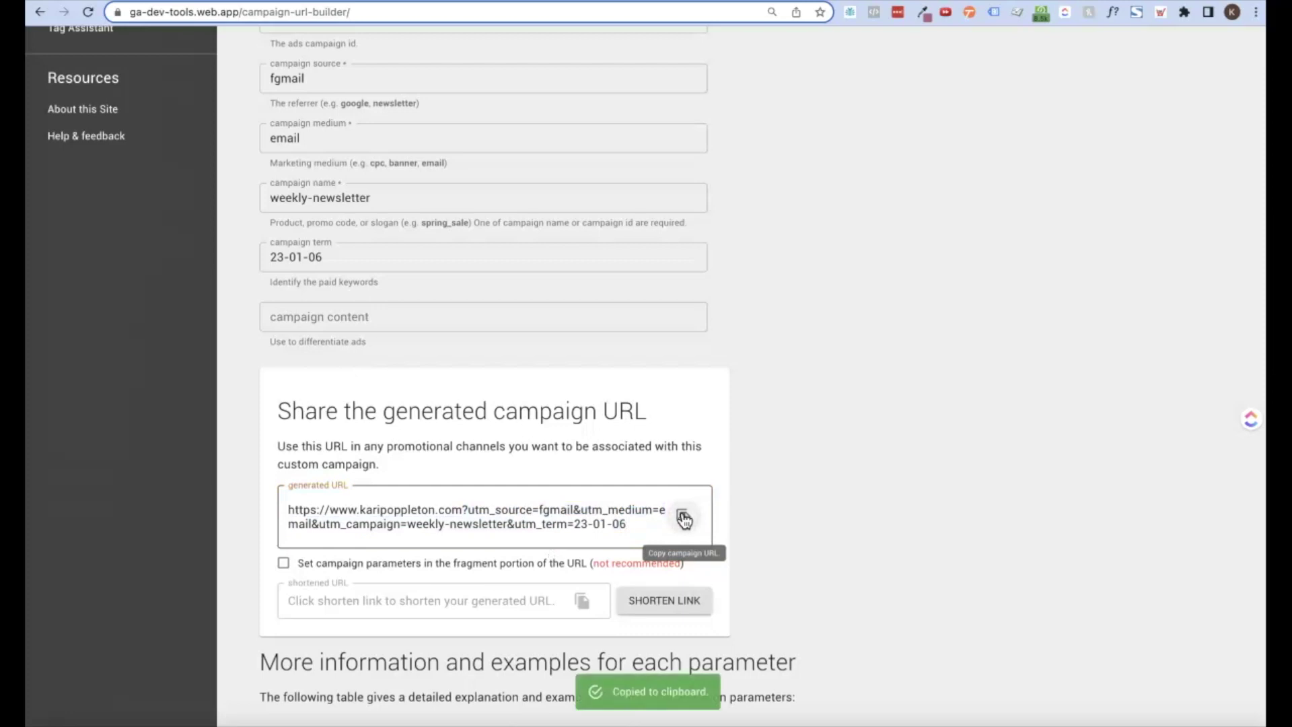
left_click_drag(462, 510, 268, 510)
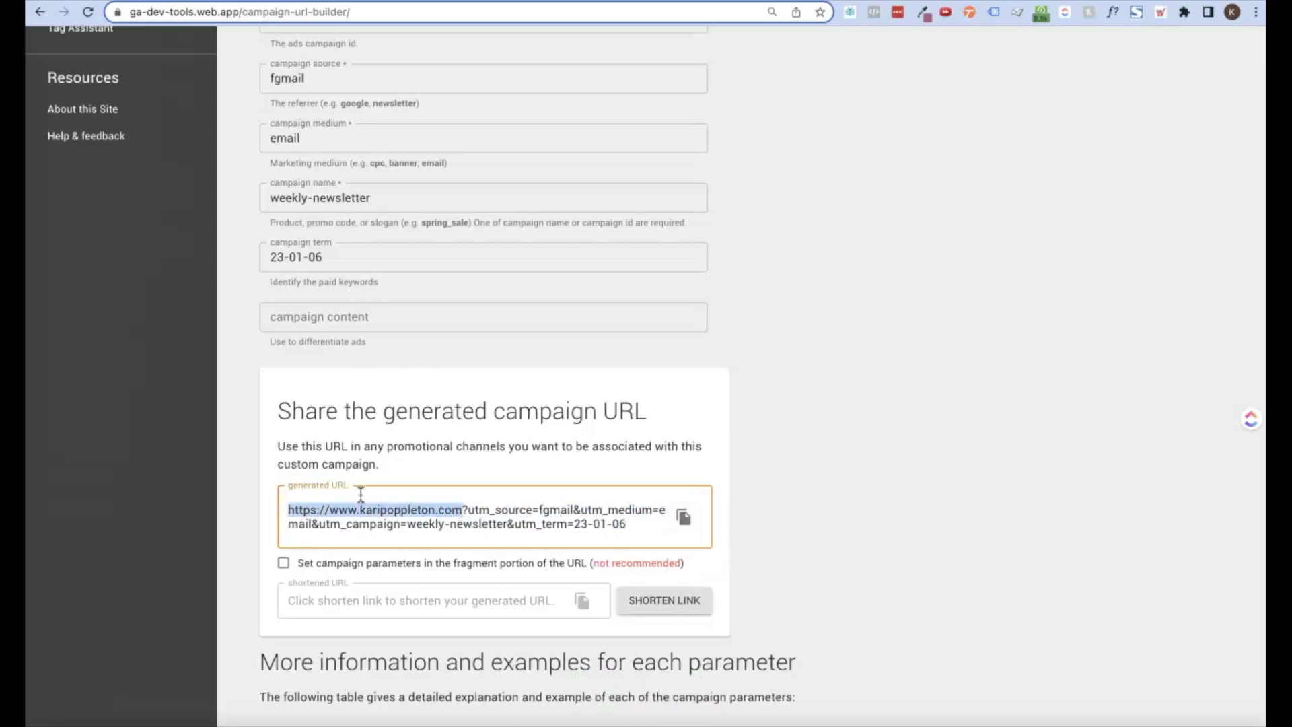
left_click(300, 515)
left_click_drag(300, 515, 665, 524)
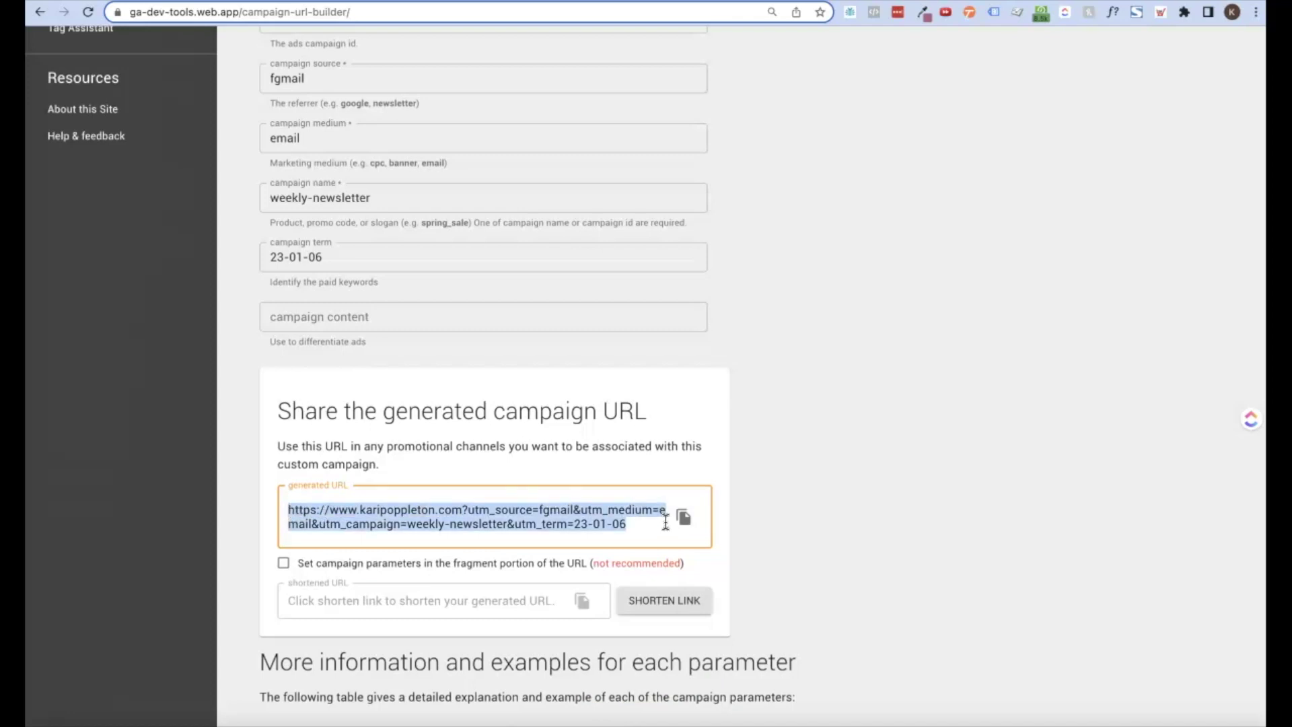
Step: In the Google Analytics UTM builder extension, enter the website URL with source fgmail, medium email, keyword 23-01-06 and campaign weekly-newsletter
scroll(1203, 101, "up", 6)
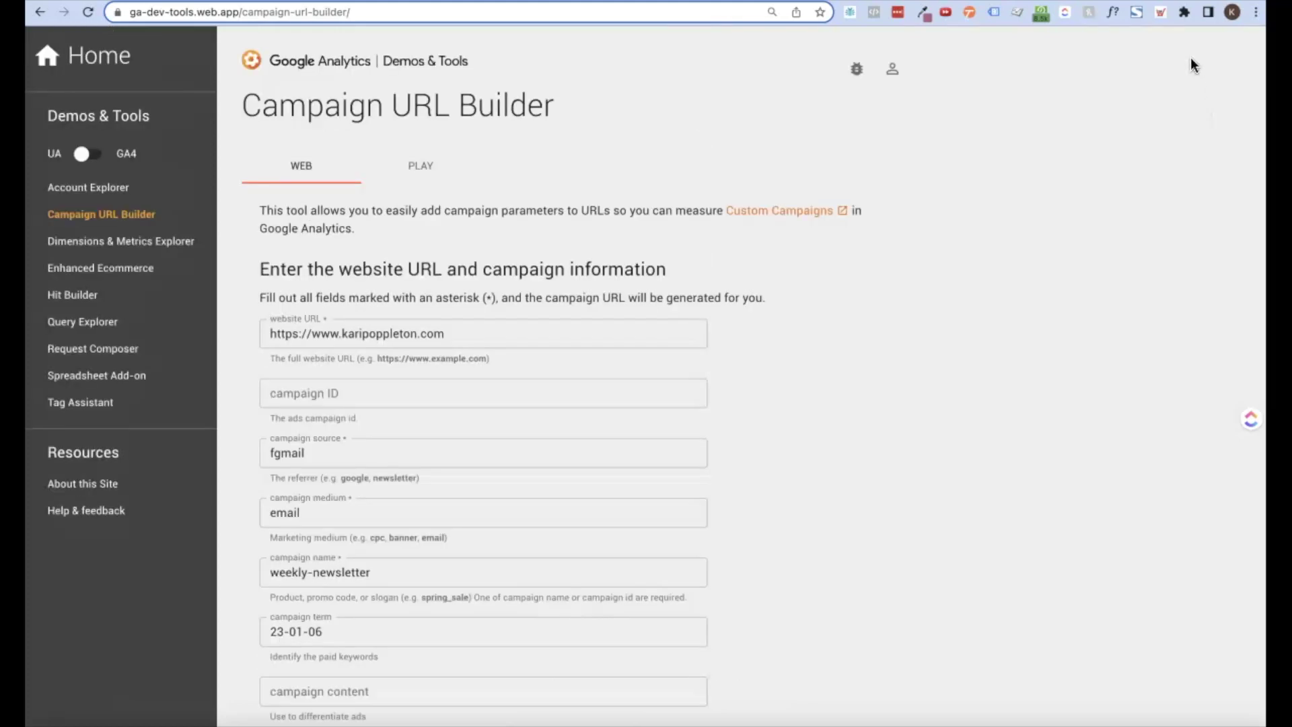
left_click(1171, 14)
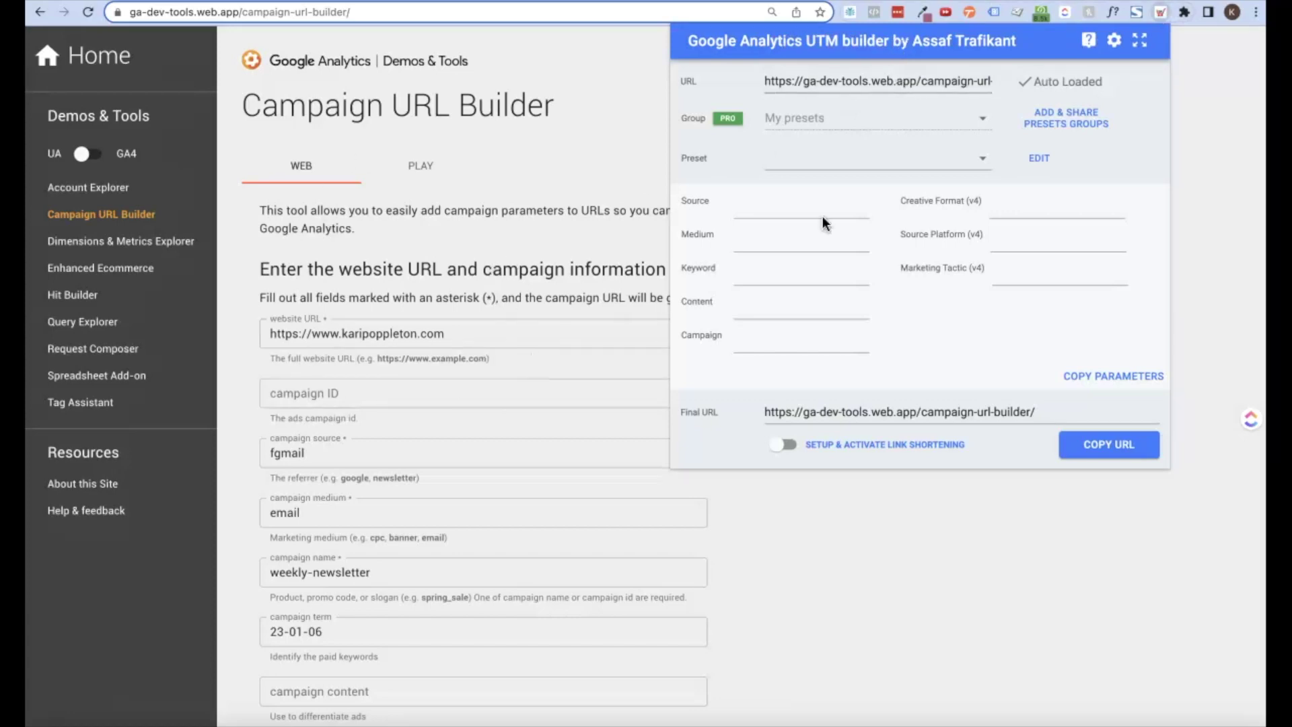
left_click(823, 82)
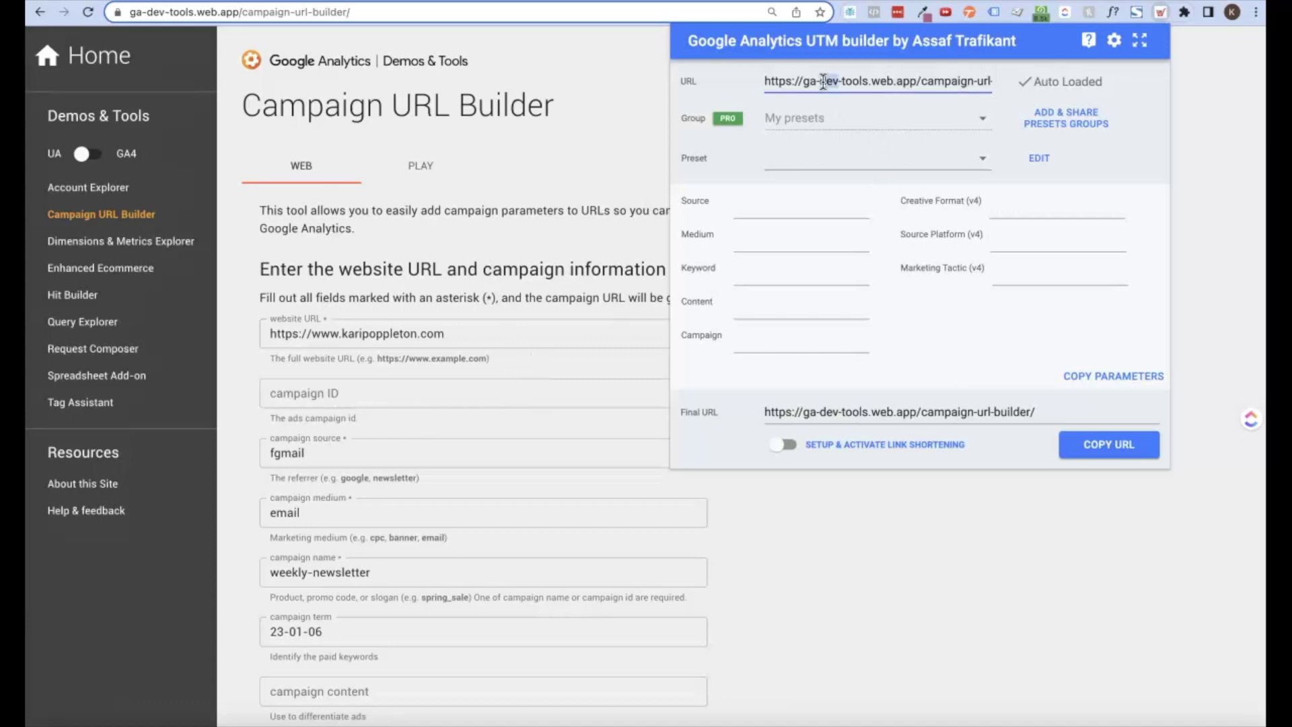
triple_click(823, 81)
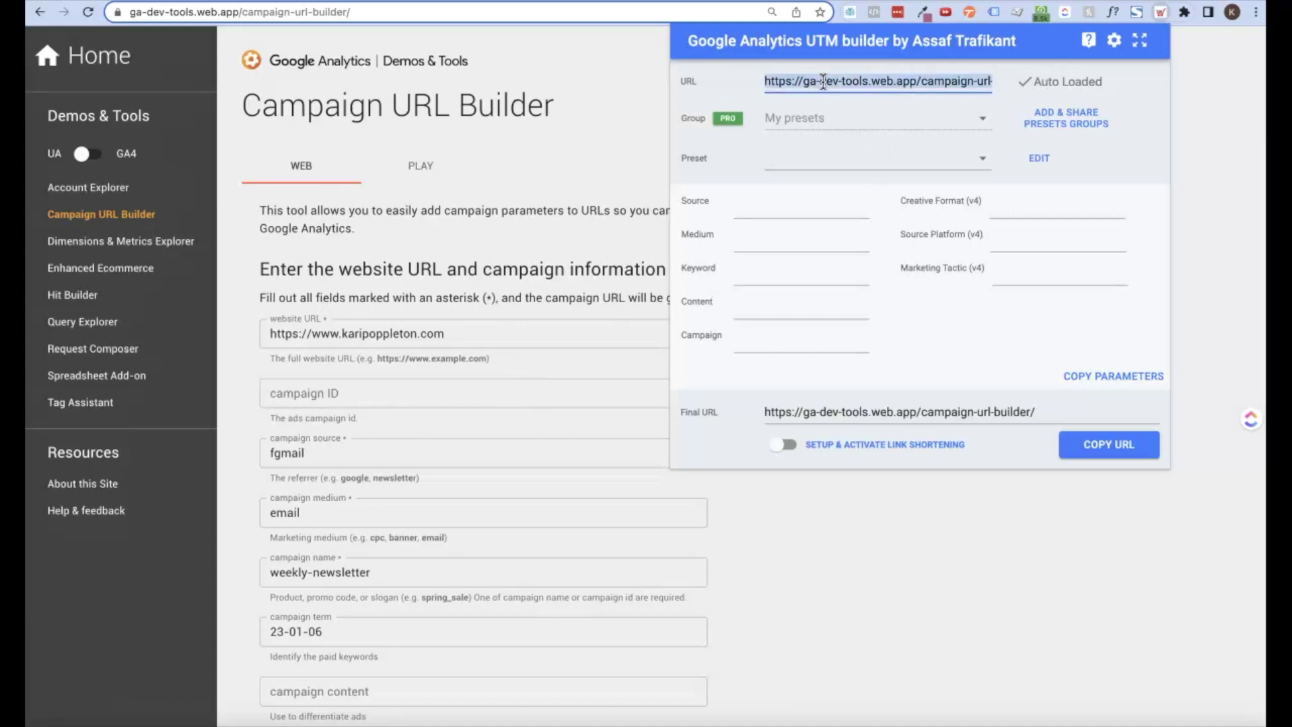
key("ctrl+v")
scroll(890, 375, "down", 1)
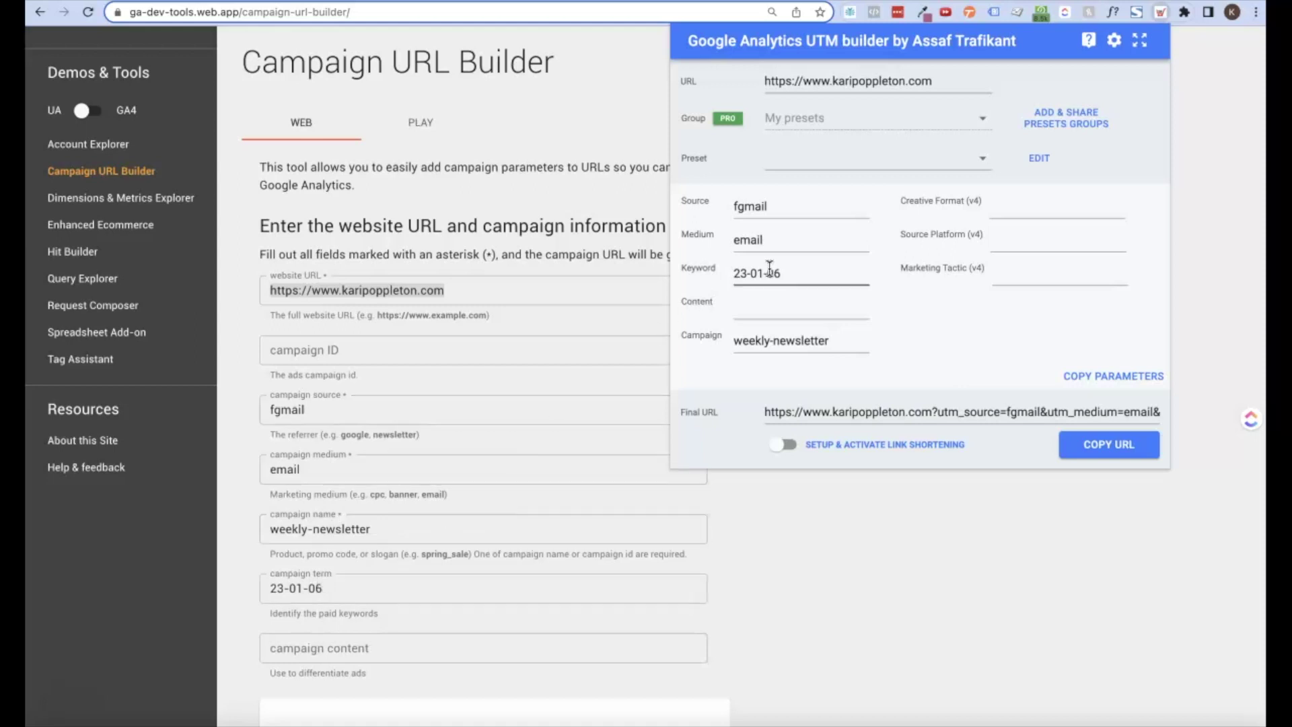
left_click(917, 417)
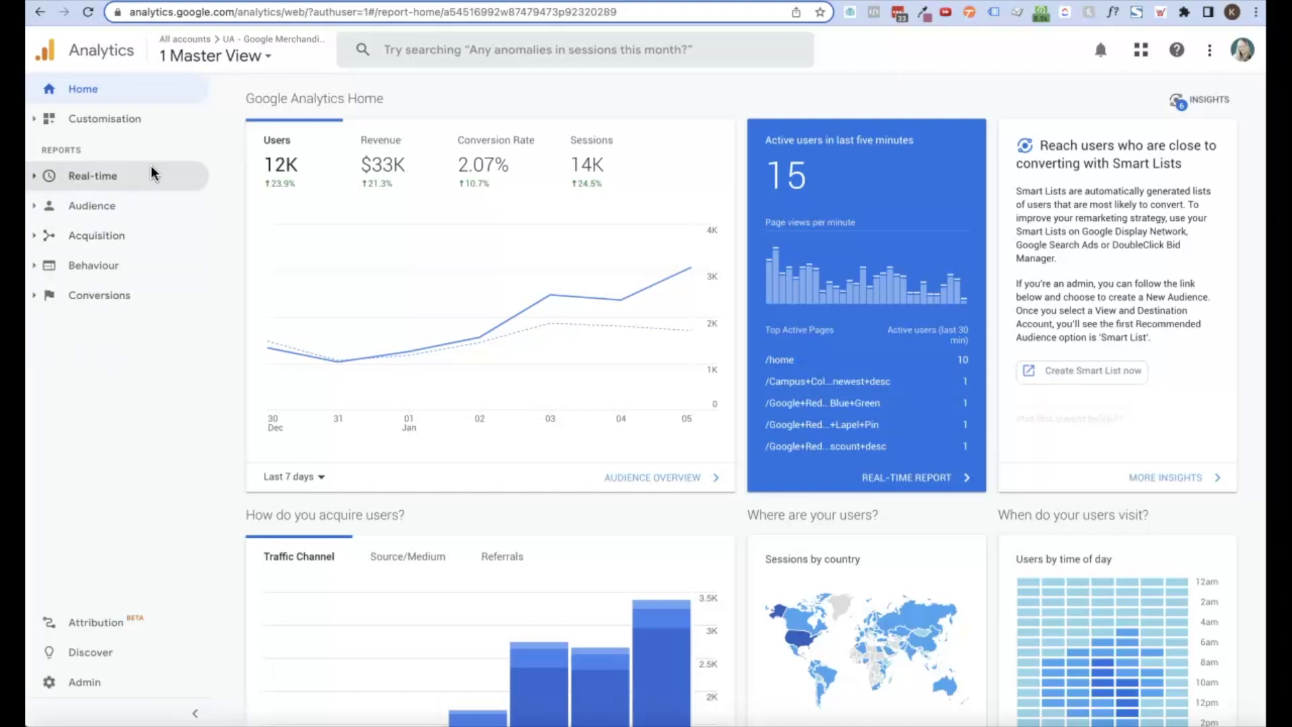
Step: In the Universal Analytics Master View, display the Source/Medium report for all acquisition traffic
left_click(34, 241)
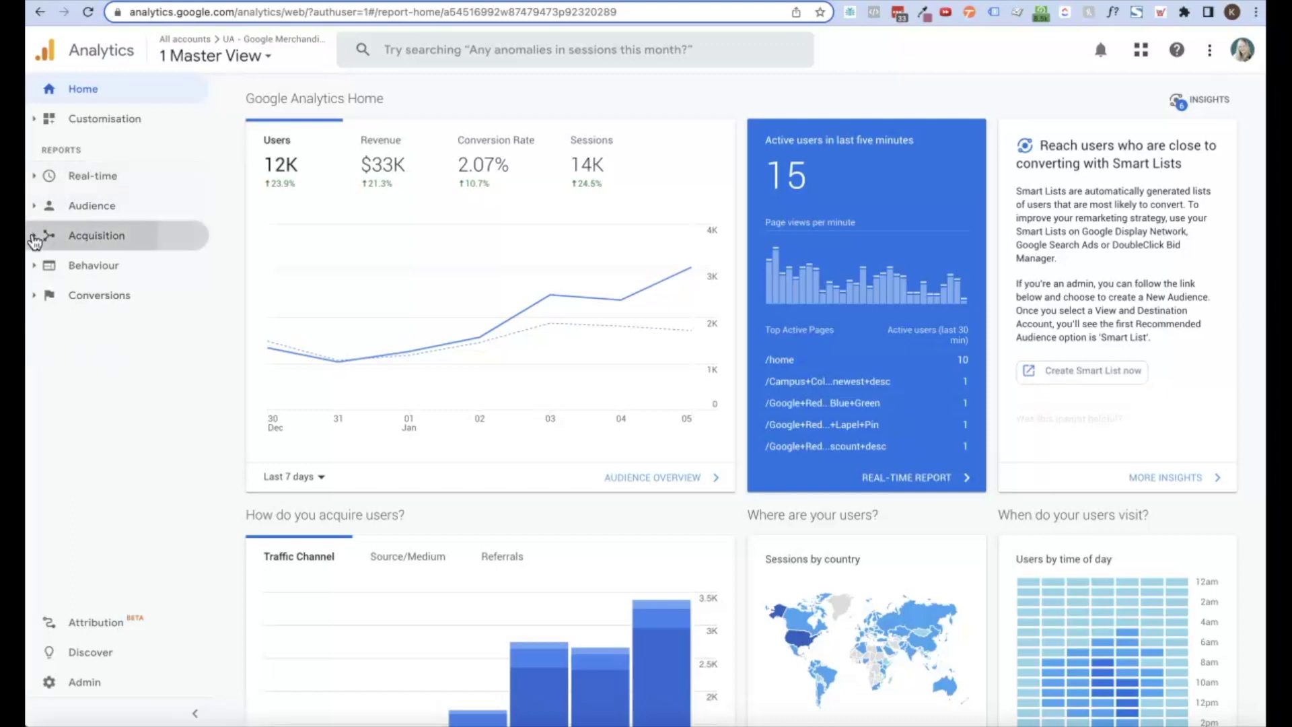
left_click(101, 290)
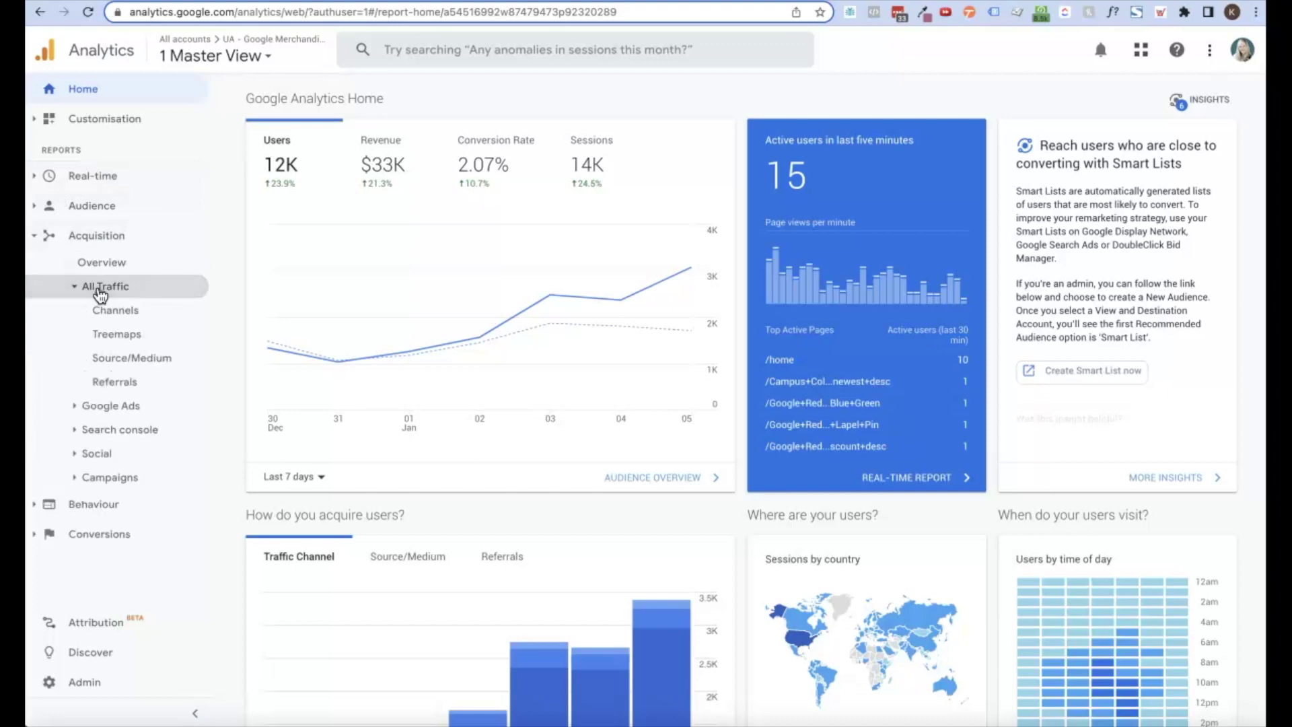
left_click(133, 364)
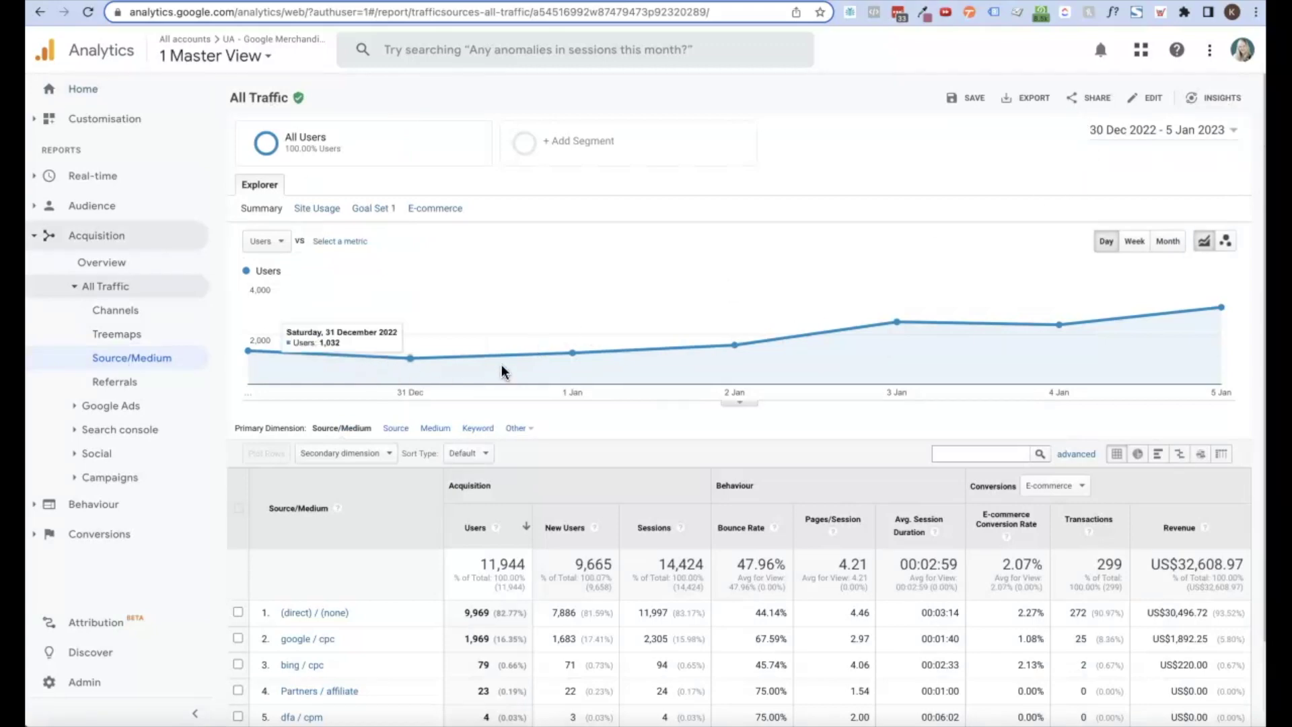
Step: Add Campaign as the secondary dimension of the Source/Medium table
scroll(889, 330, "down", 1)
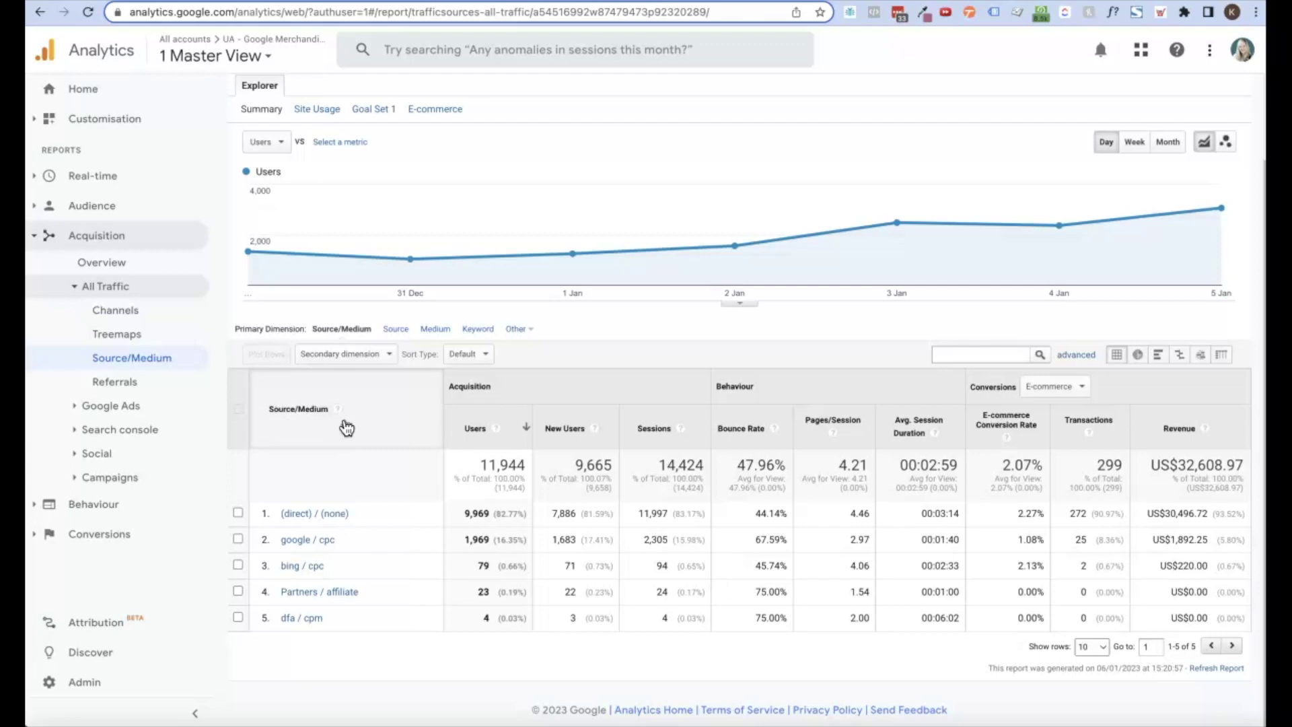
left_click(389, 358)
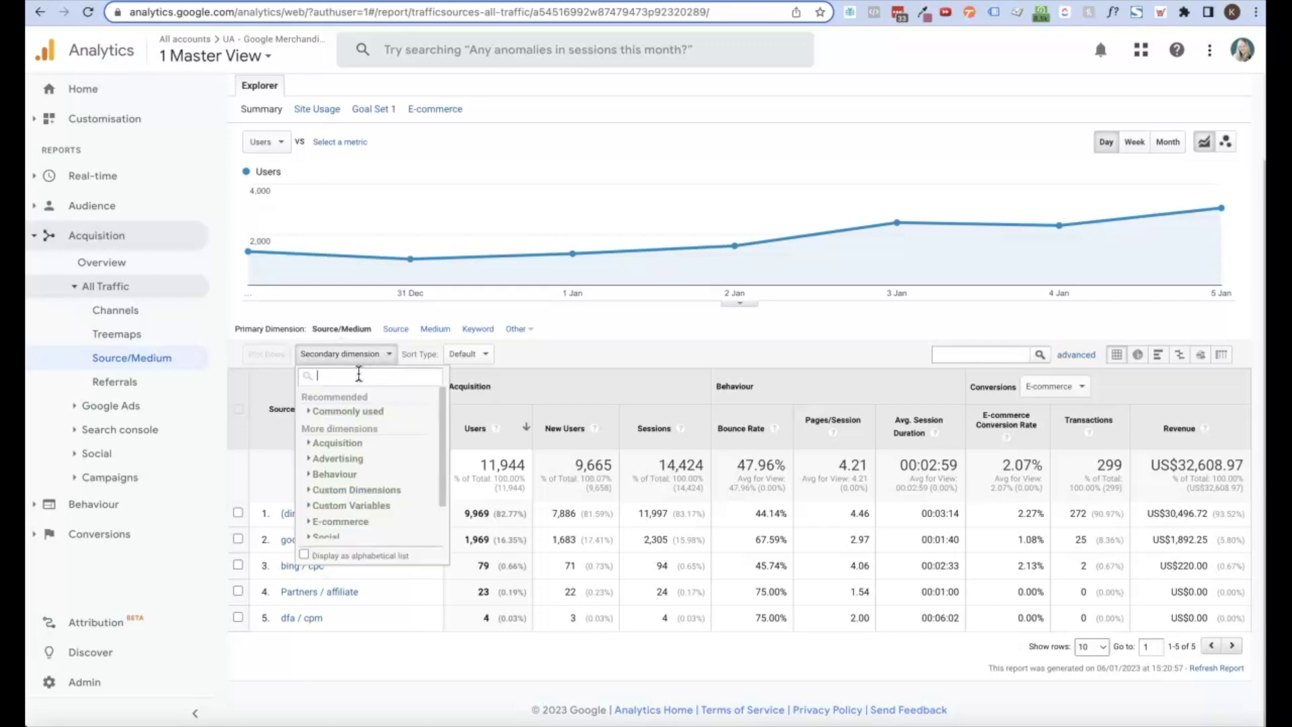
type("camp")
left_click(359, 425)
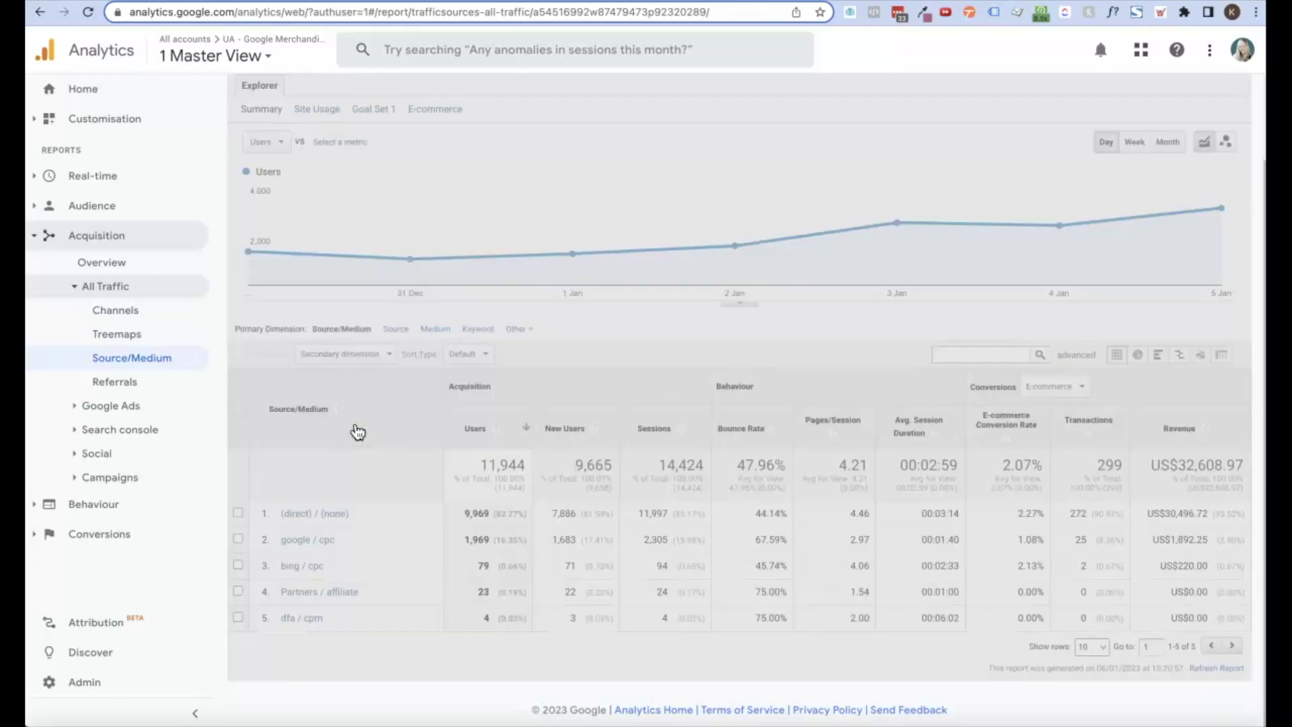
Step: Change the secondary dimension of the Source/Medium table to Keyword
scroll(690, 462, "down", 2)
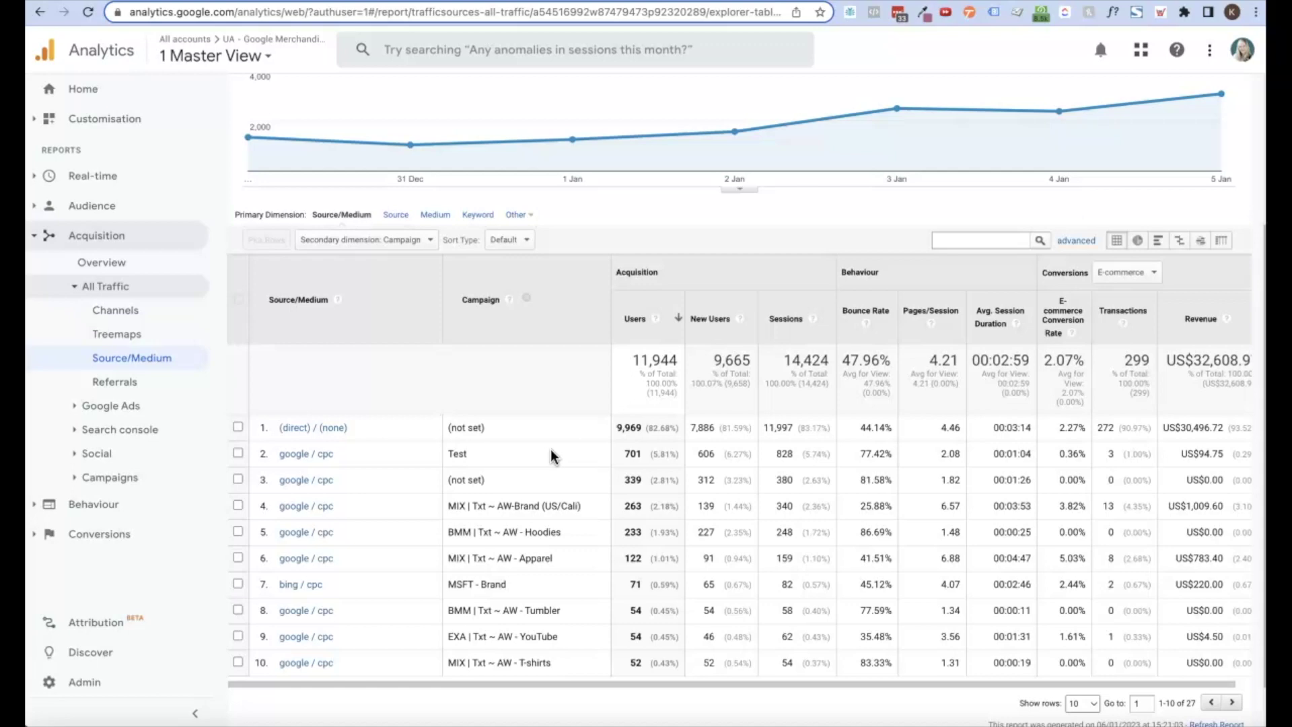
left_click(424, 242)
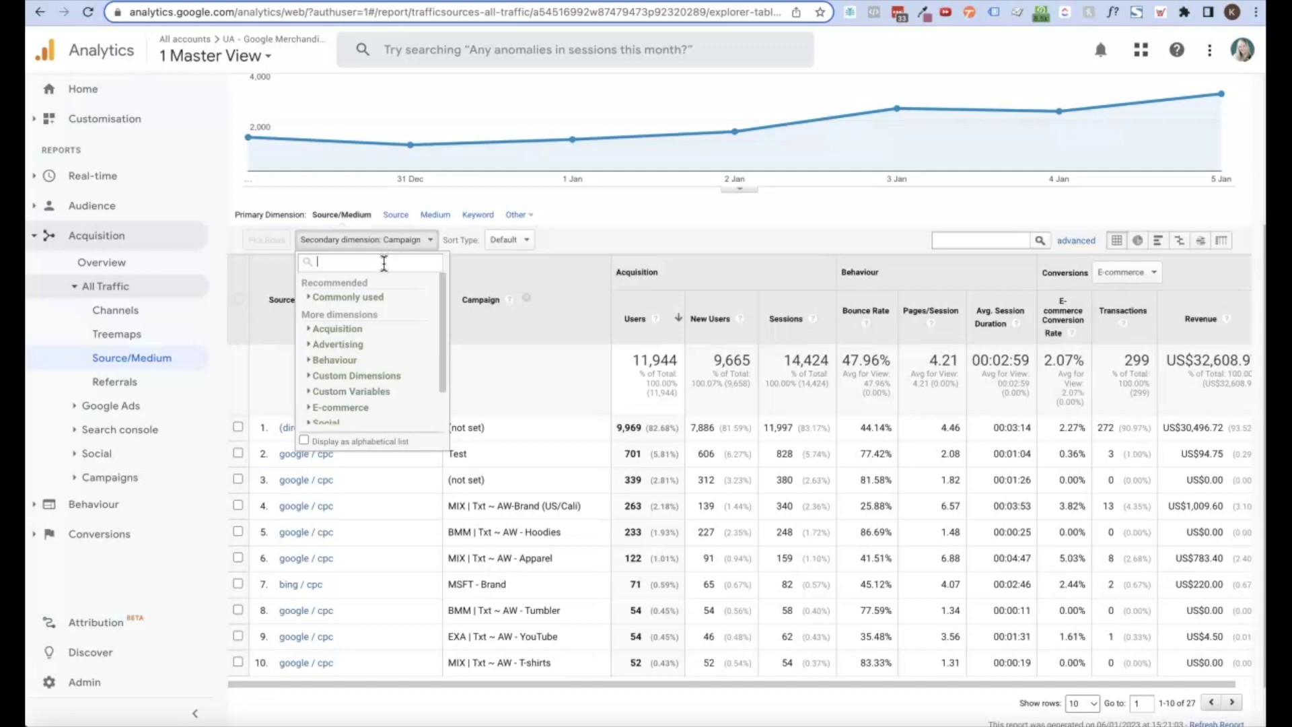
type("keywor")
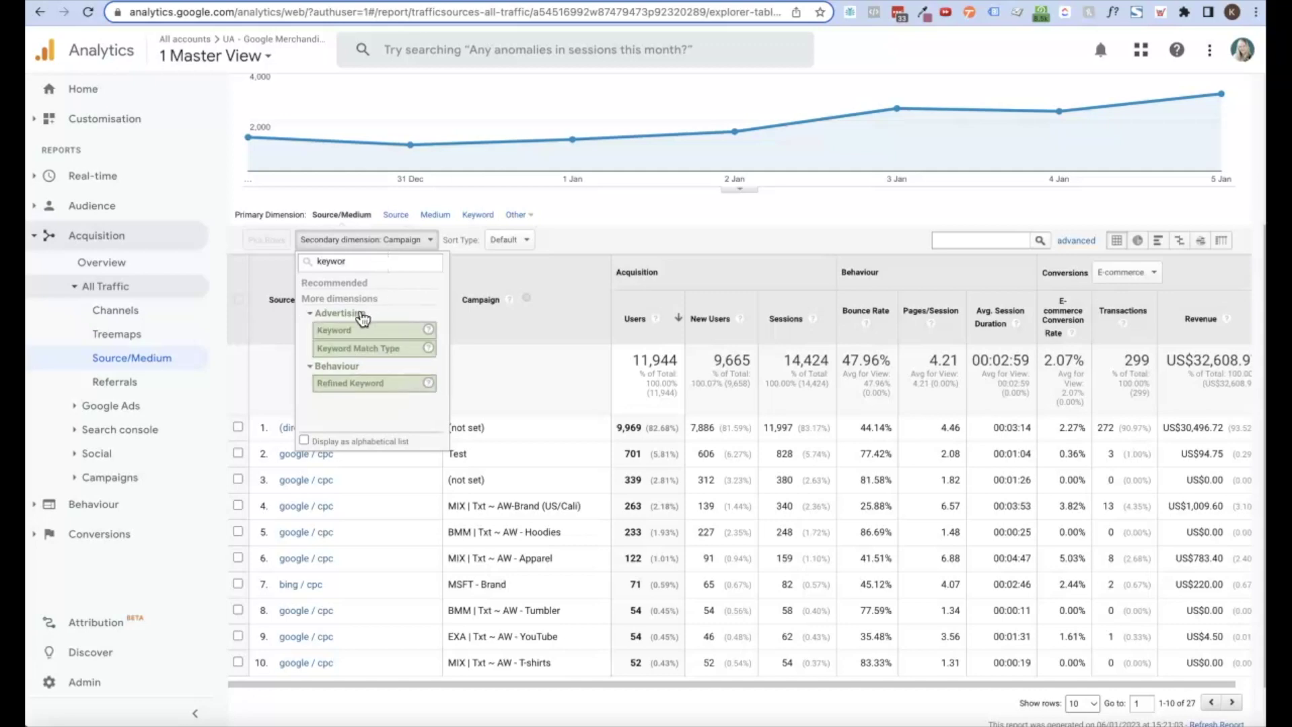
left_click(355, 331)
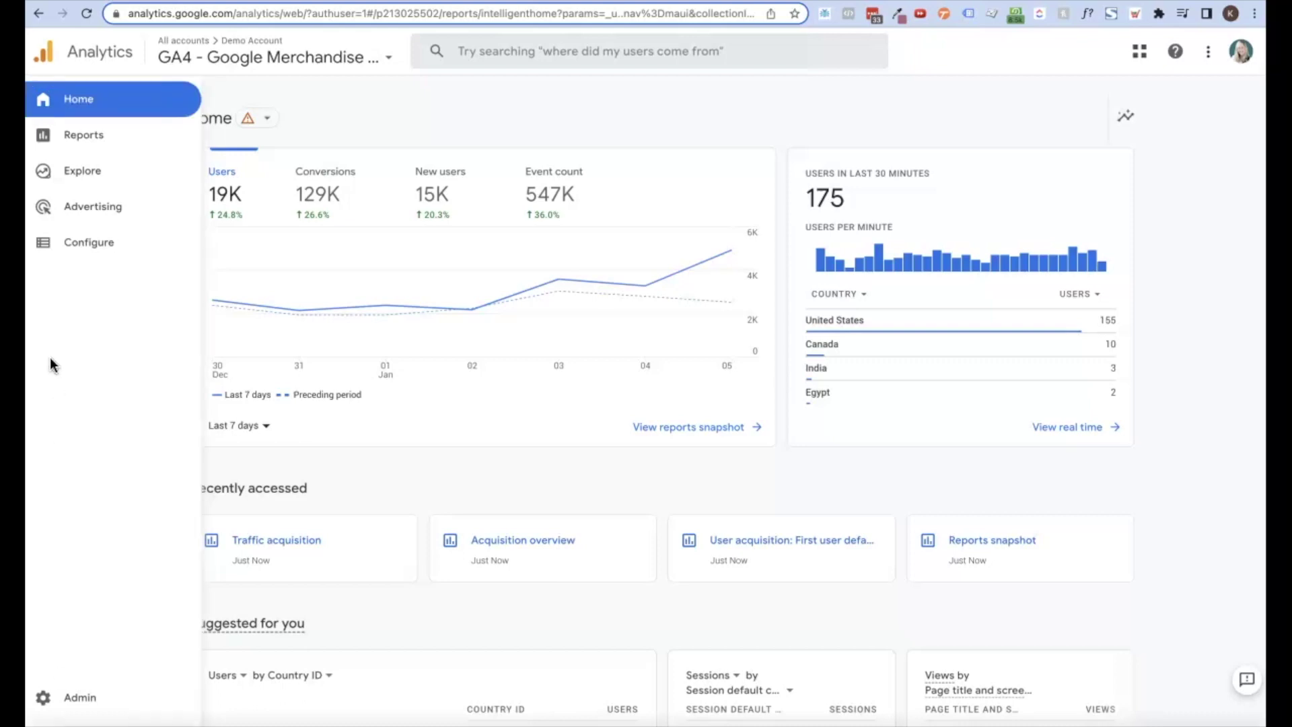
Step: In the GA4 Google Merchandise property, display the Traffic acquisition report from the Acquisition reports
left_click(74, 135)
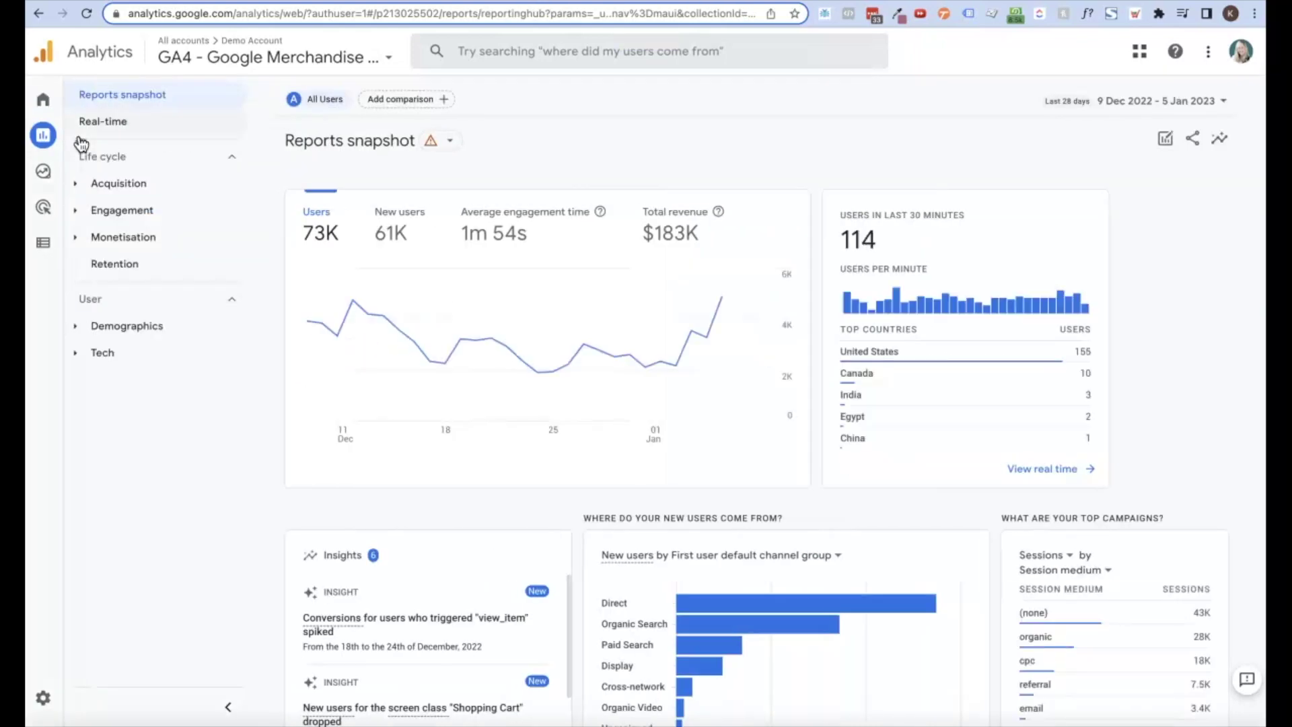
left_click(80, 192)
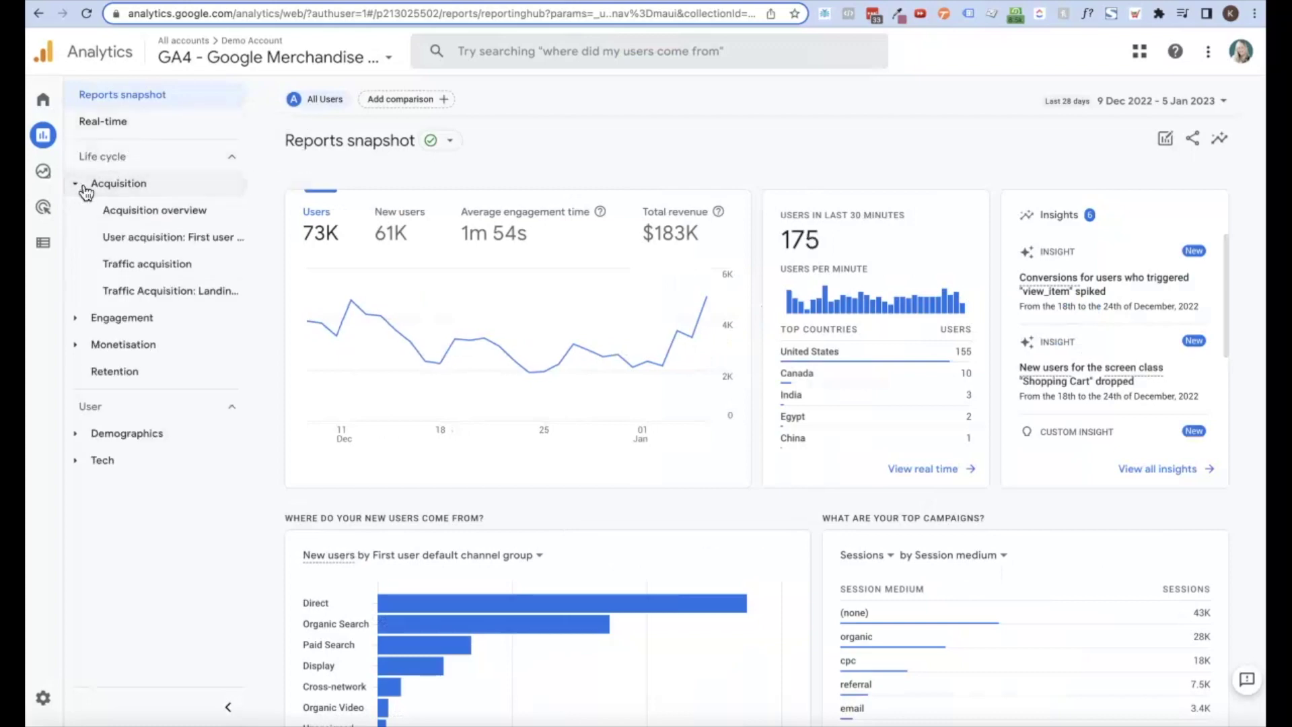
left_click(143, 268)
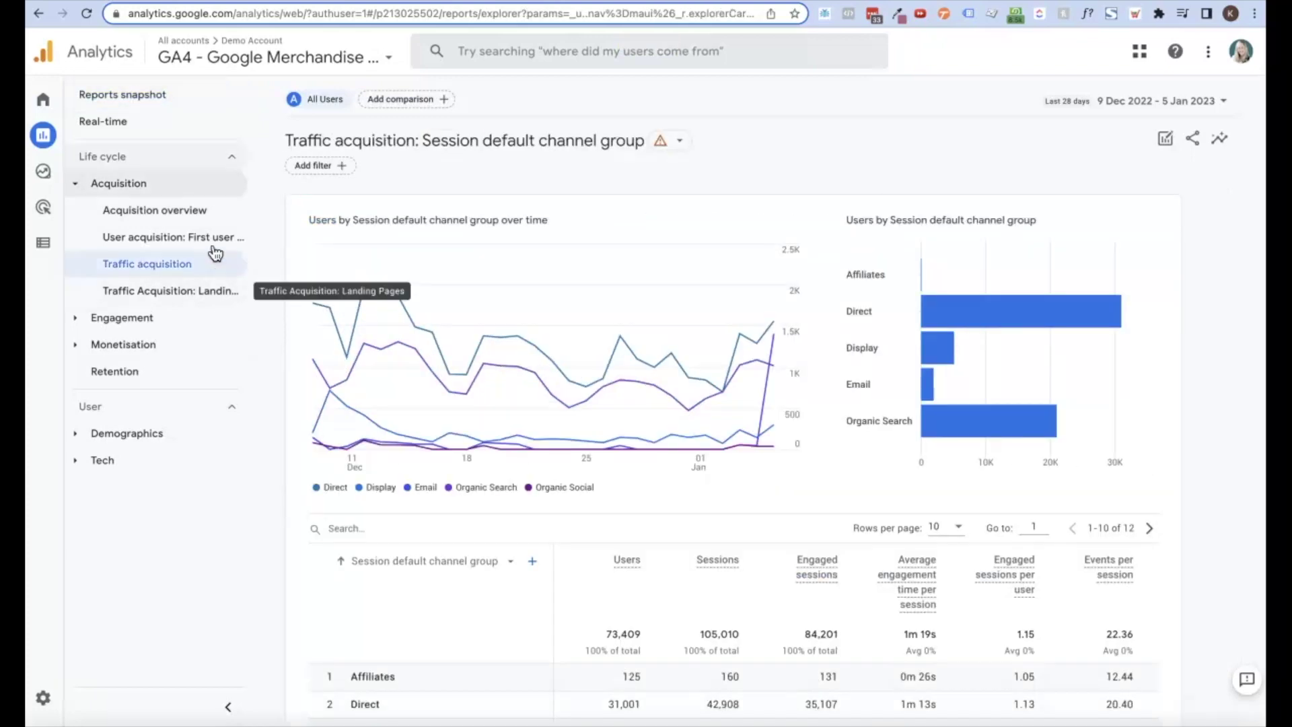
Step: Change the primary dimension of the Traffic acquisition table to Session source/medium
scroll(535, 225, "down", 2)
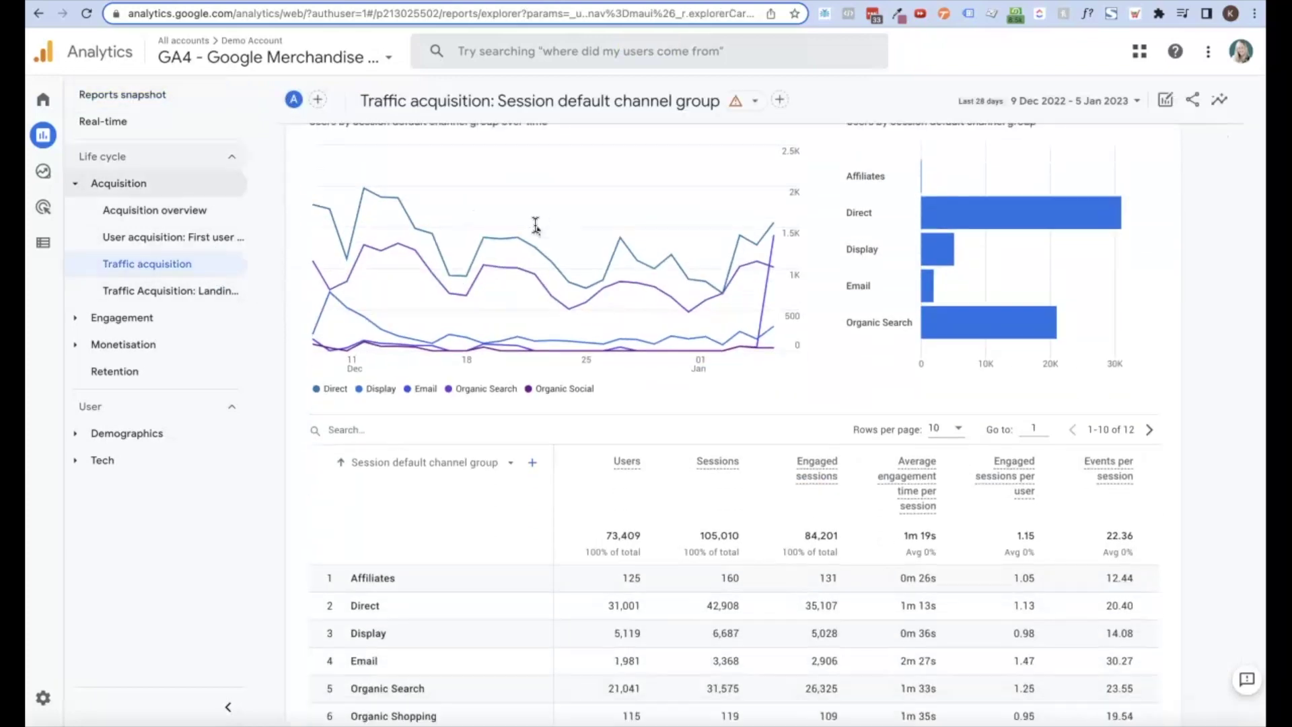
scroll(650, 286, "down", 2)
scroll(651, 286, "down", 2)
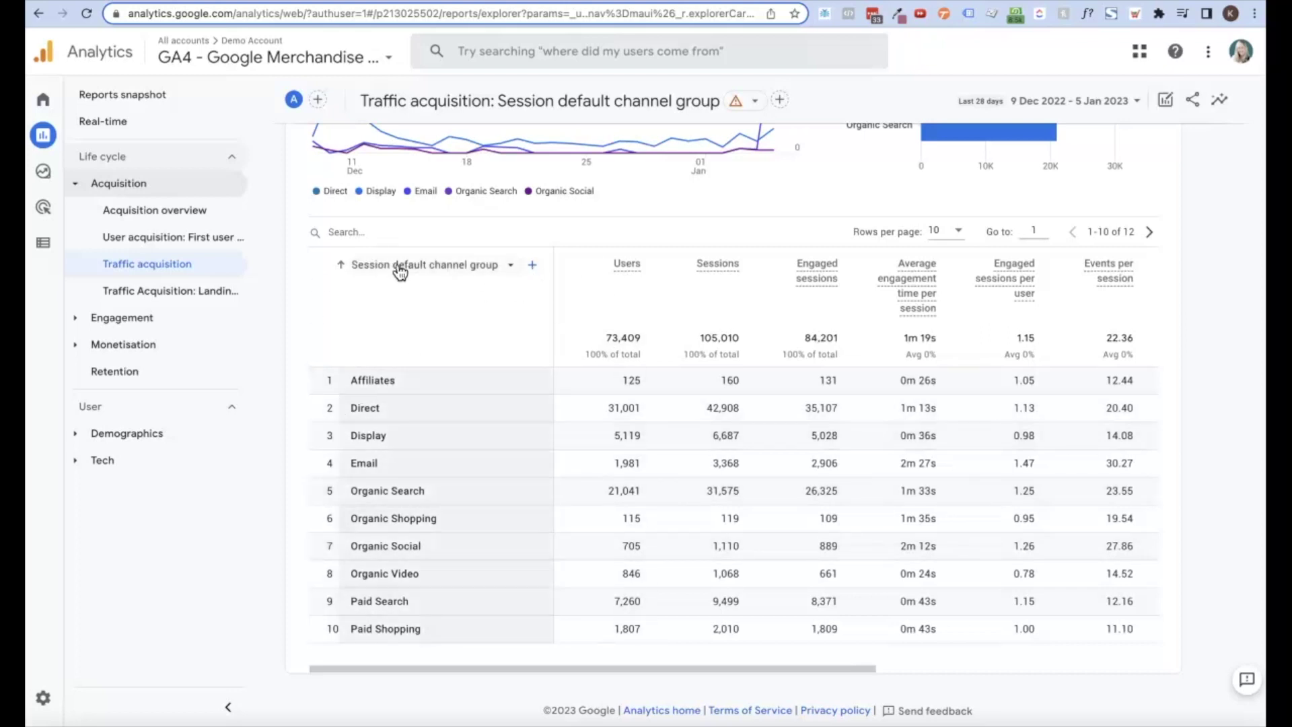
left_click(495, 270)
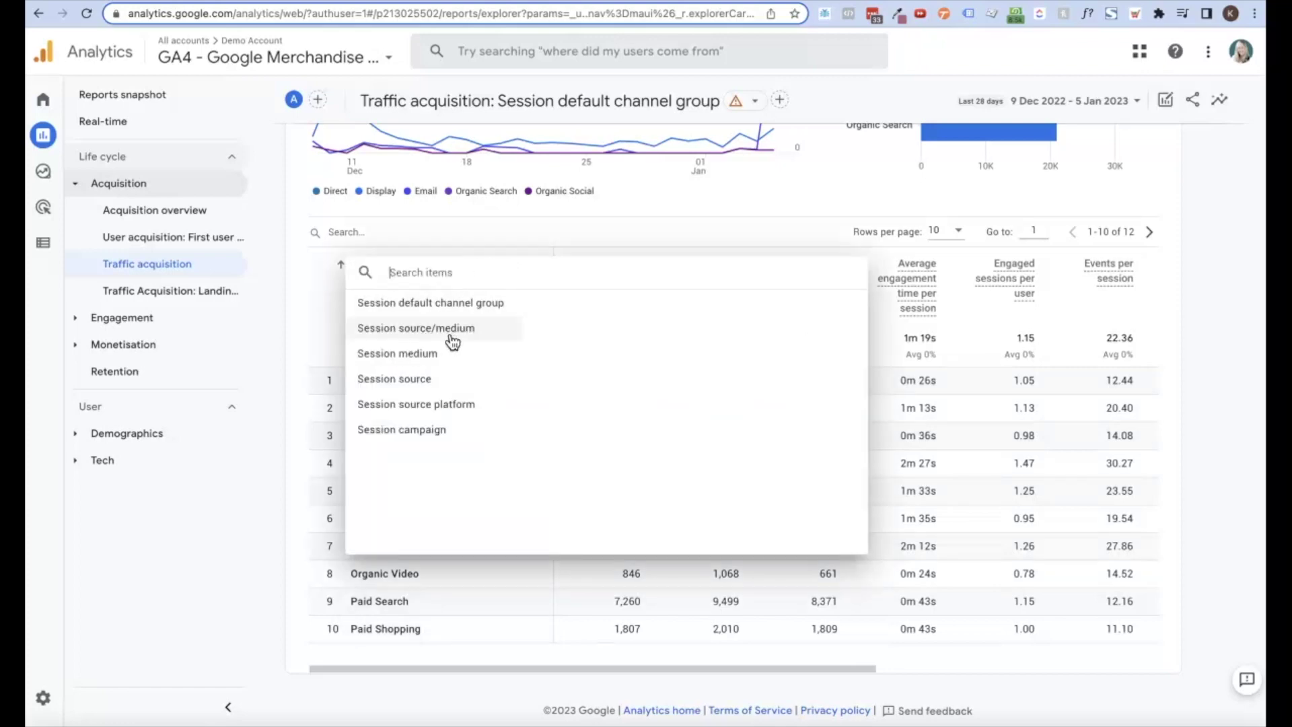
left_click(442, 336)
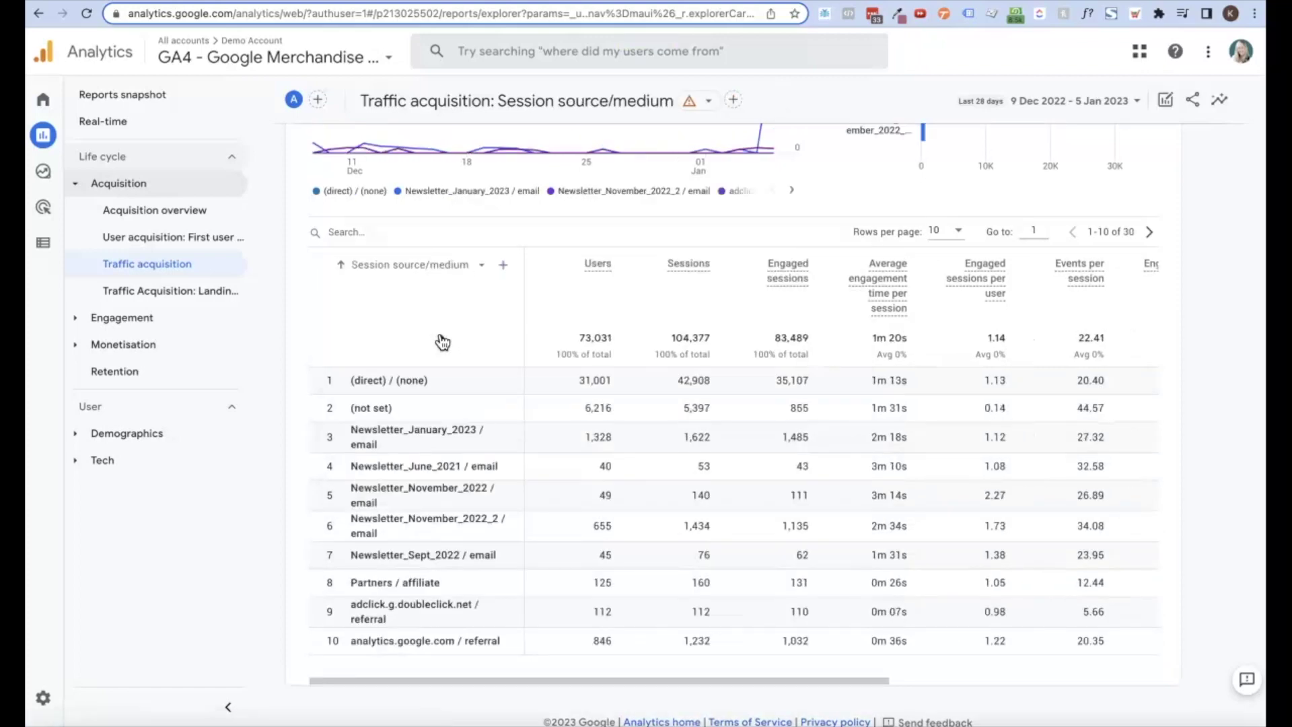
Step: Add Session campaign as the secondary dimension of the Traffic acquisition table
left_click(504, 272)
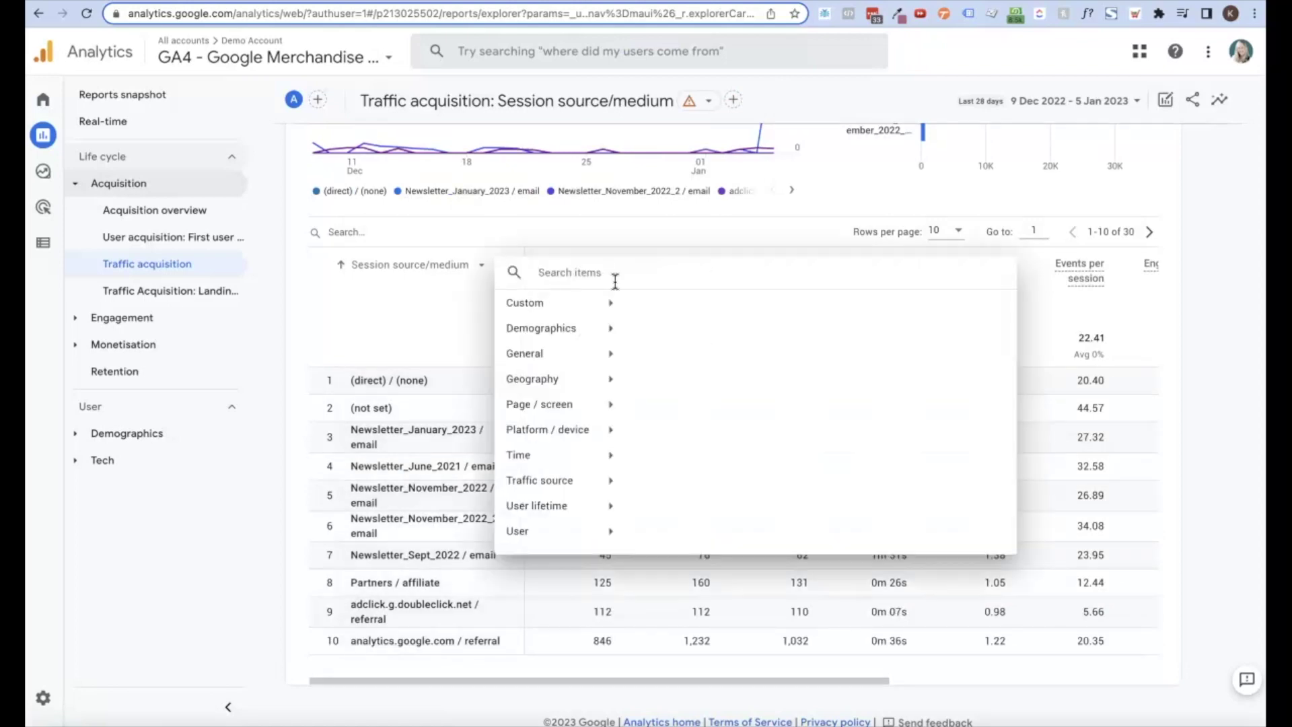
type("campaign")
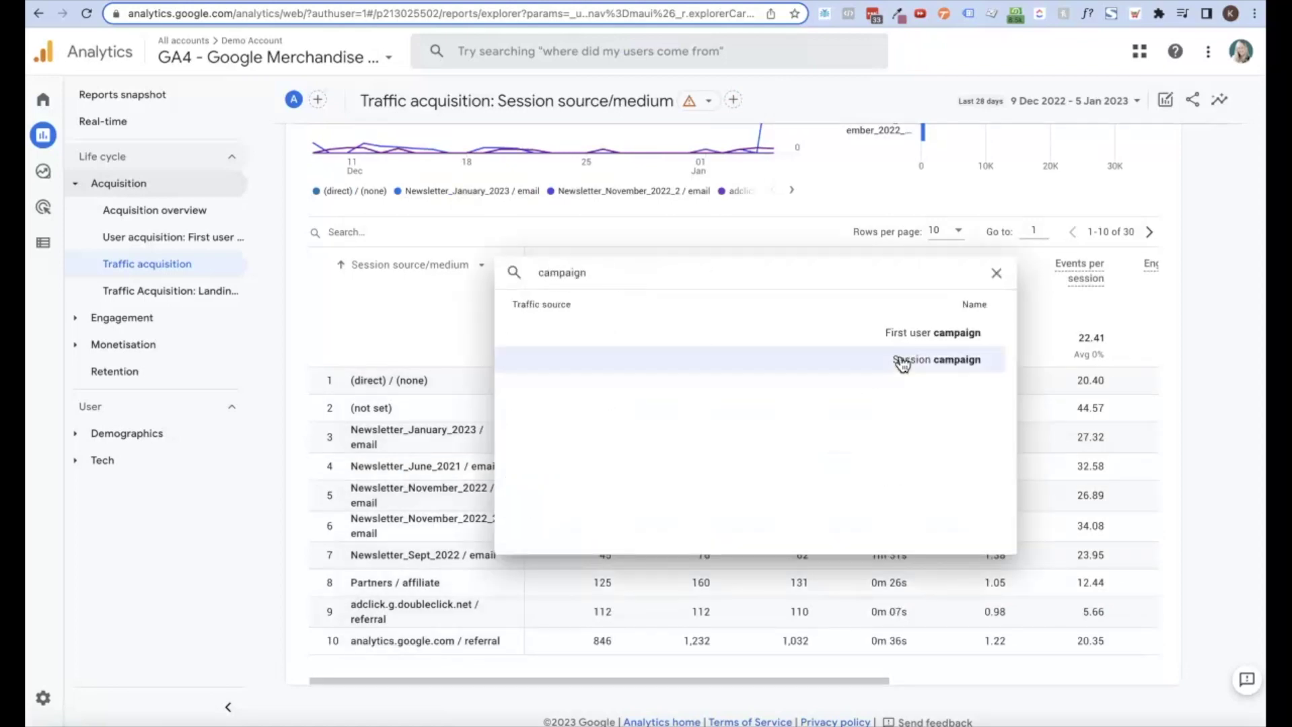
left_click(919, 362)
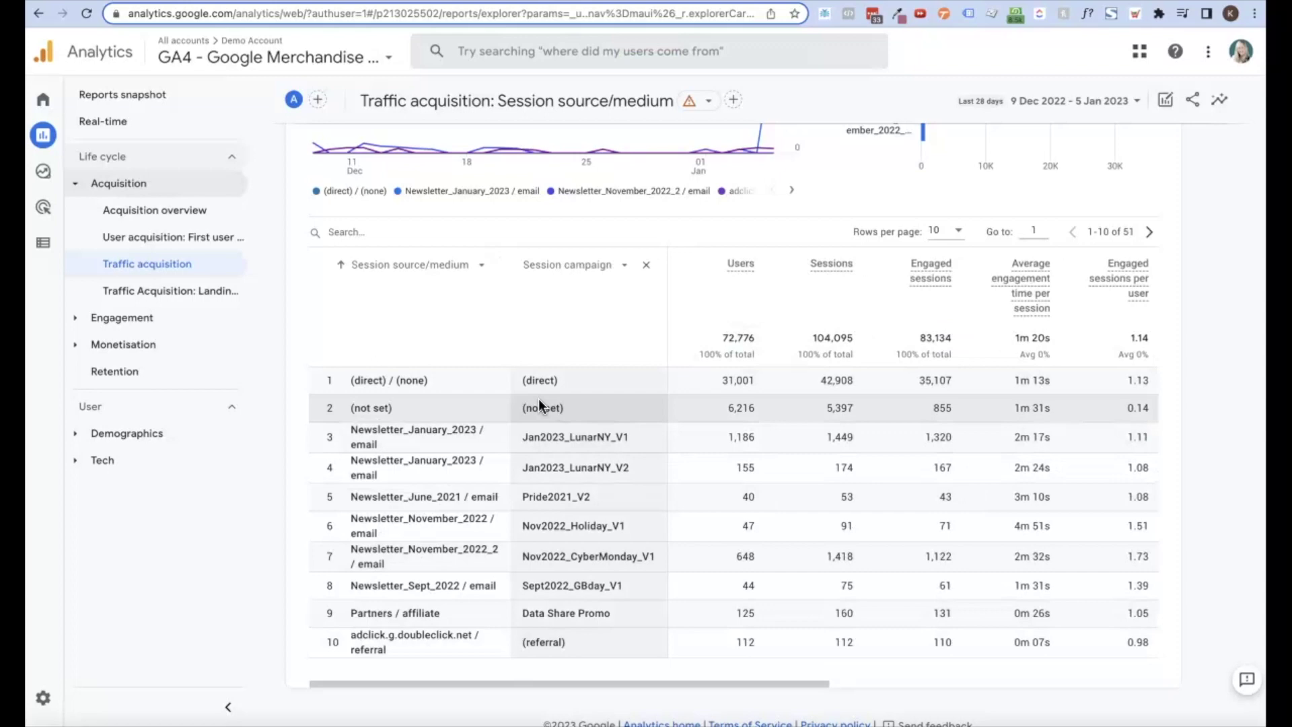
Step: Change the secondary dimension of the Traffic acquisition table to Session keyword and examine the event, conversion and revenue metrics
left_click(623, 265)
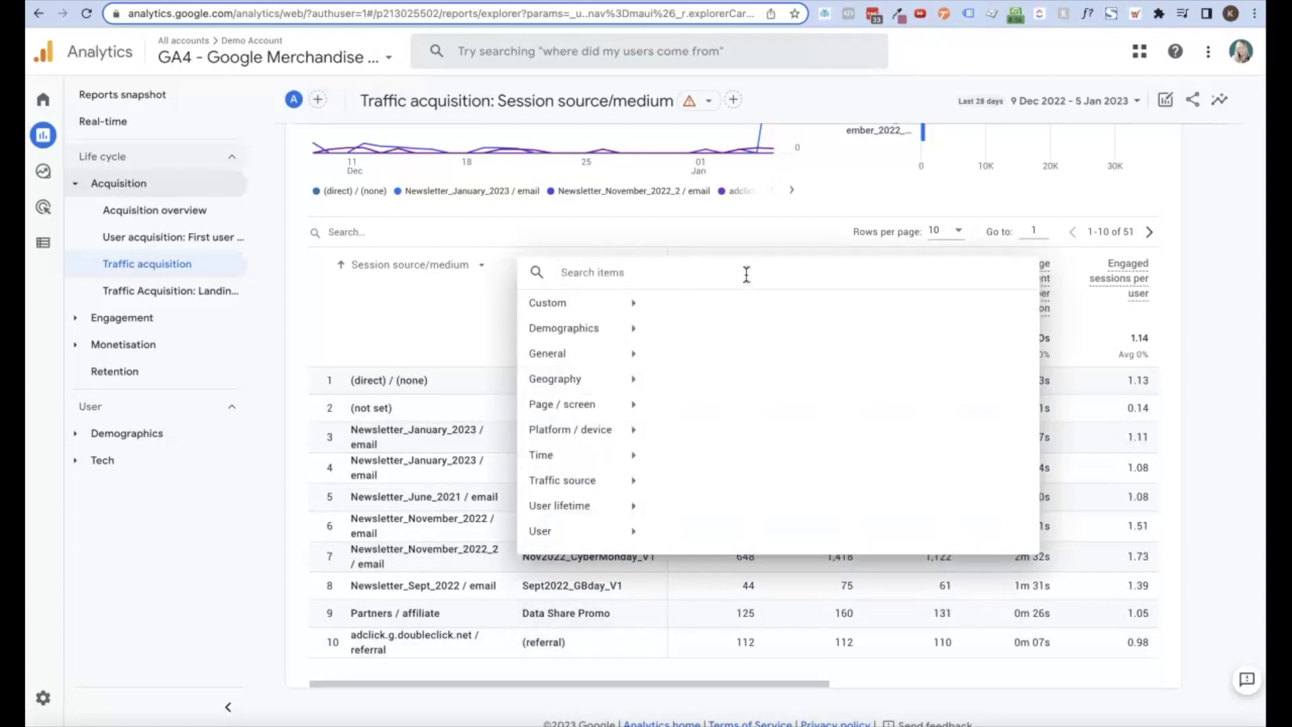
type("keyword")
left_click(984, 345)
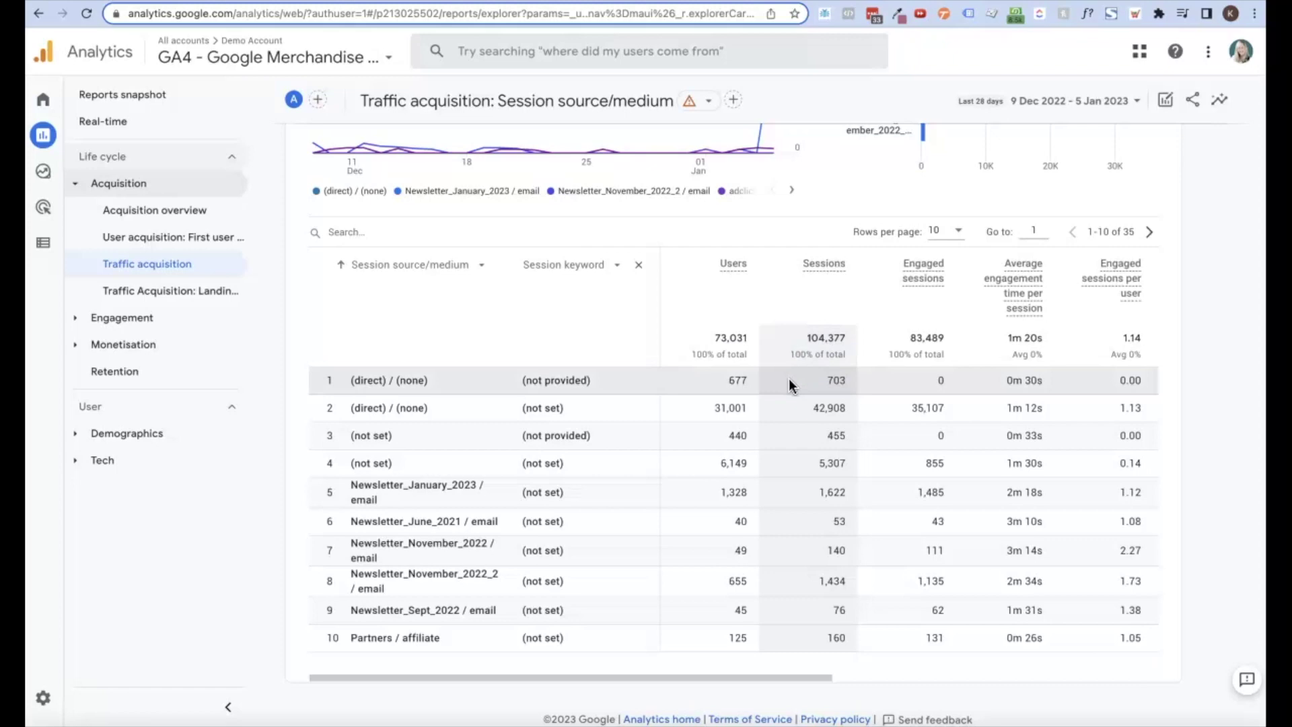
scroll(790, 384, "right", 2)
scroll(790, 383, "right", 5)
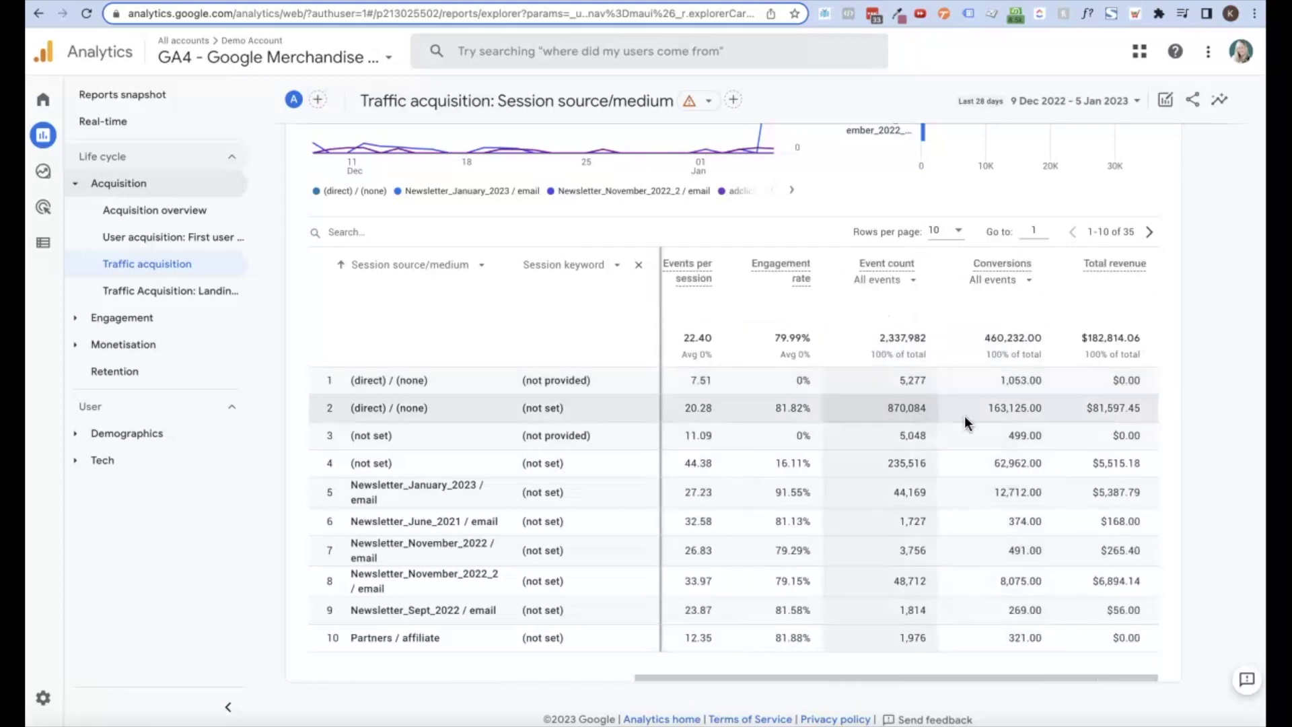